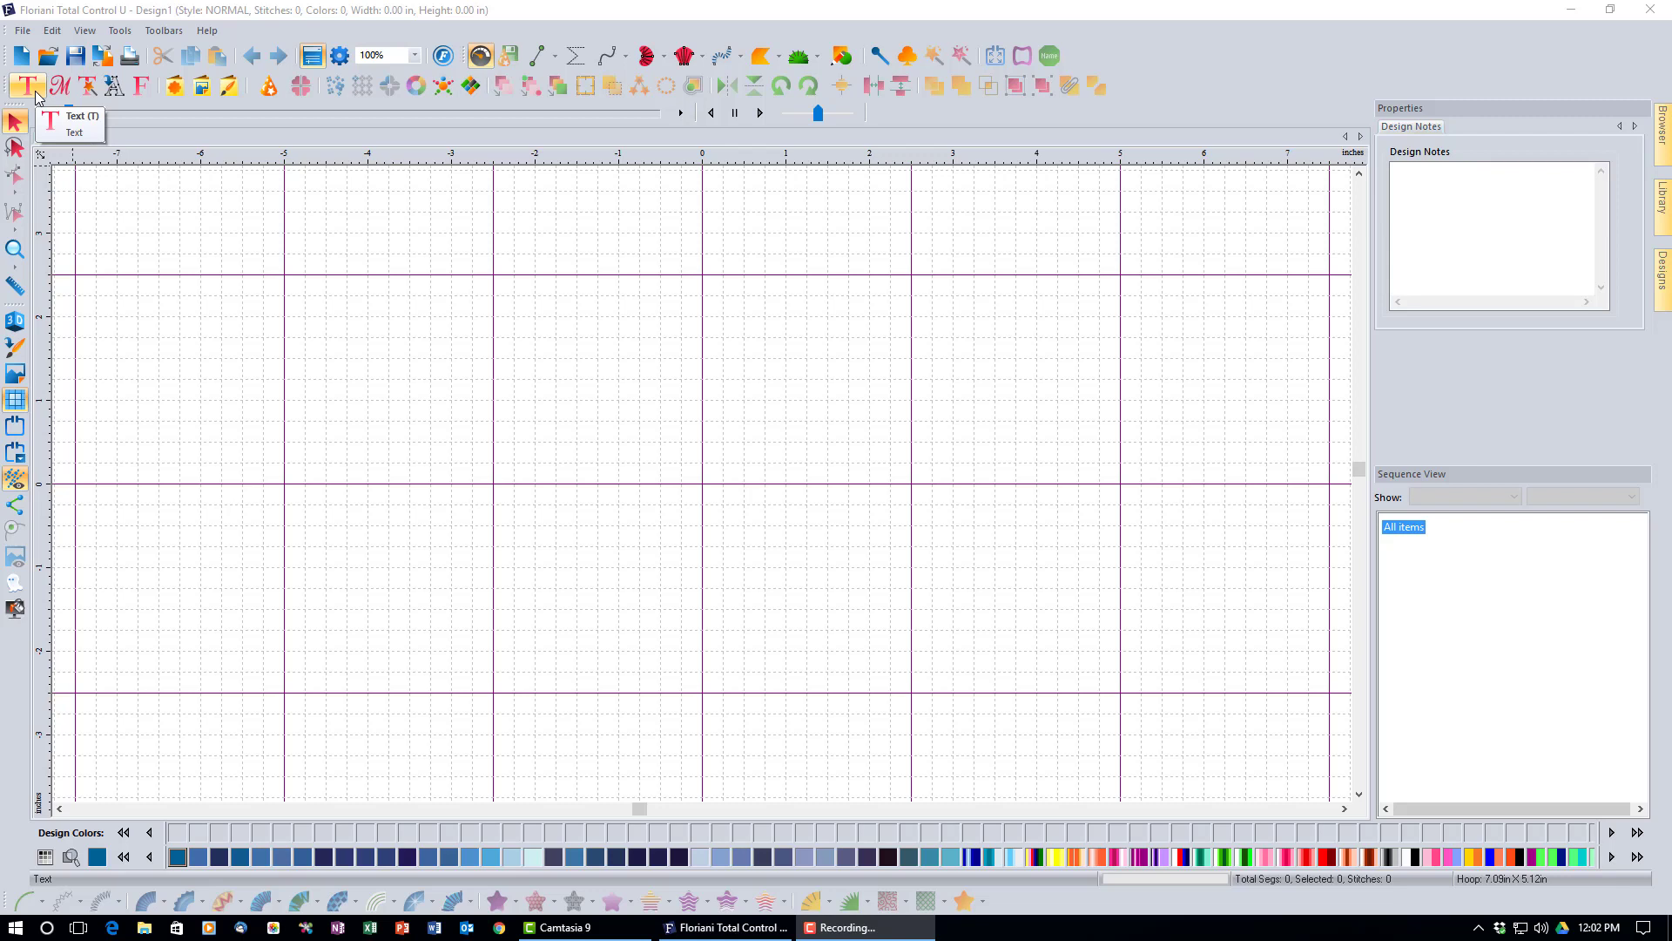
Step: Place the text MY TEXT above and left of the design origin, and apply the TrueType font Arial Black
click(35, 91)
click(22, 113)
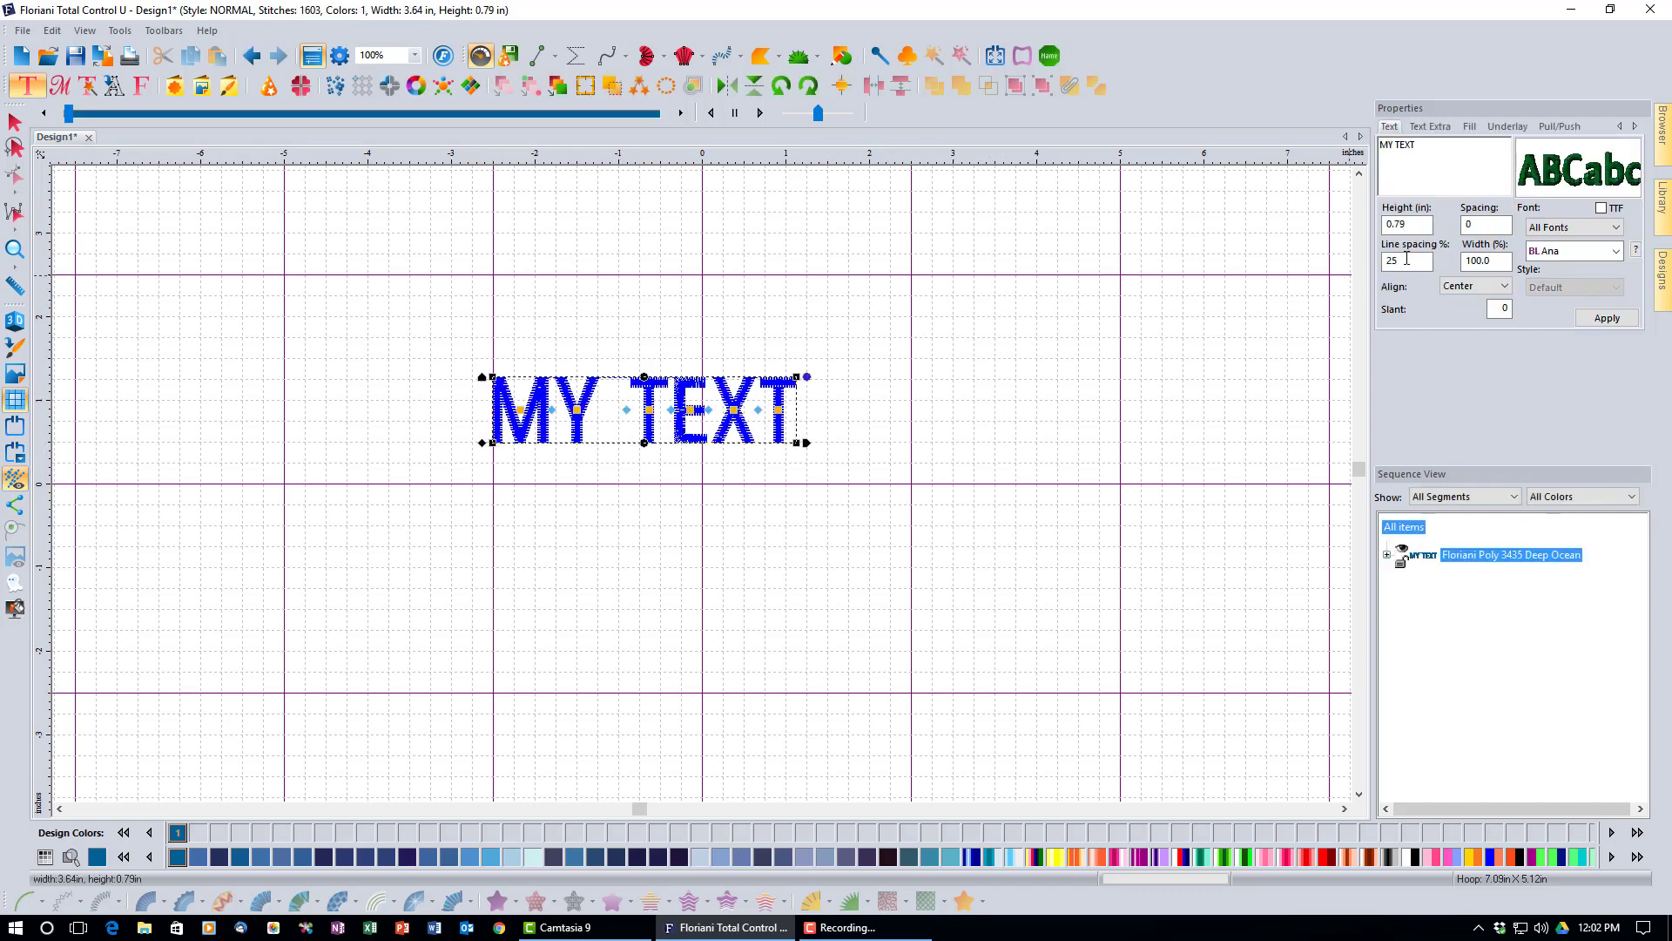
click(1601, 210)
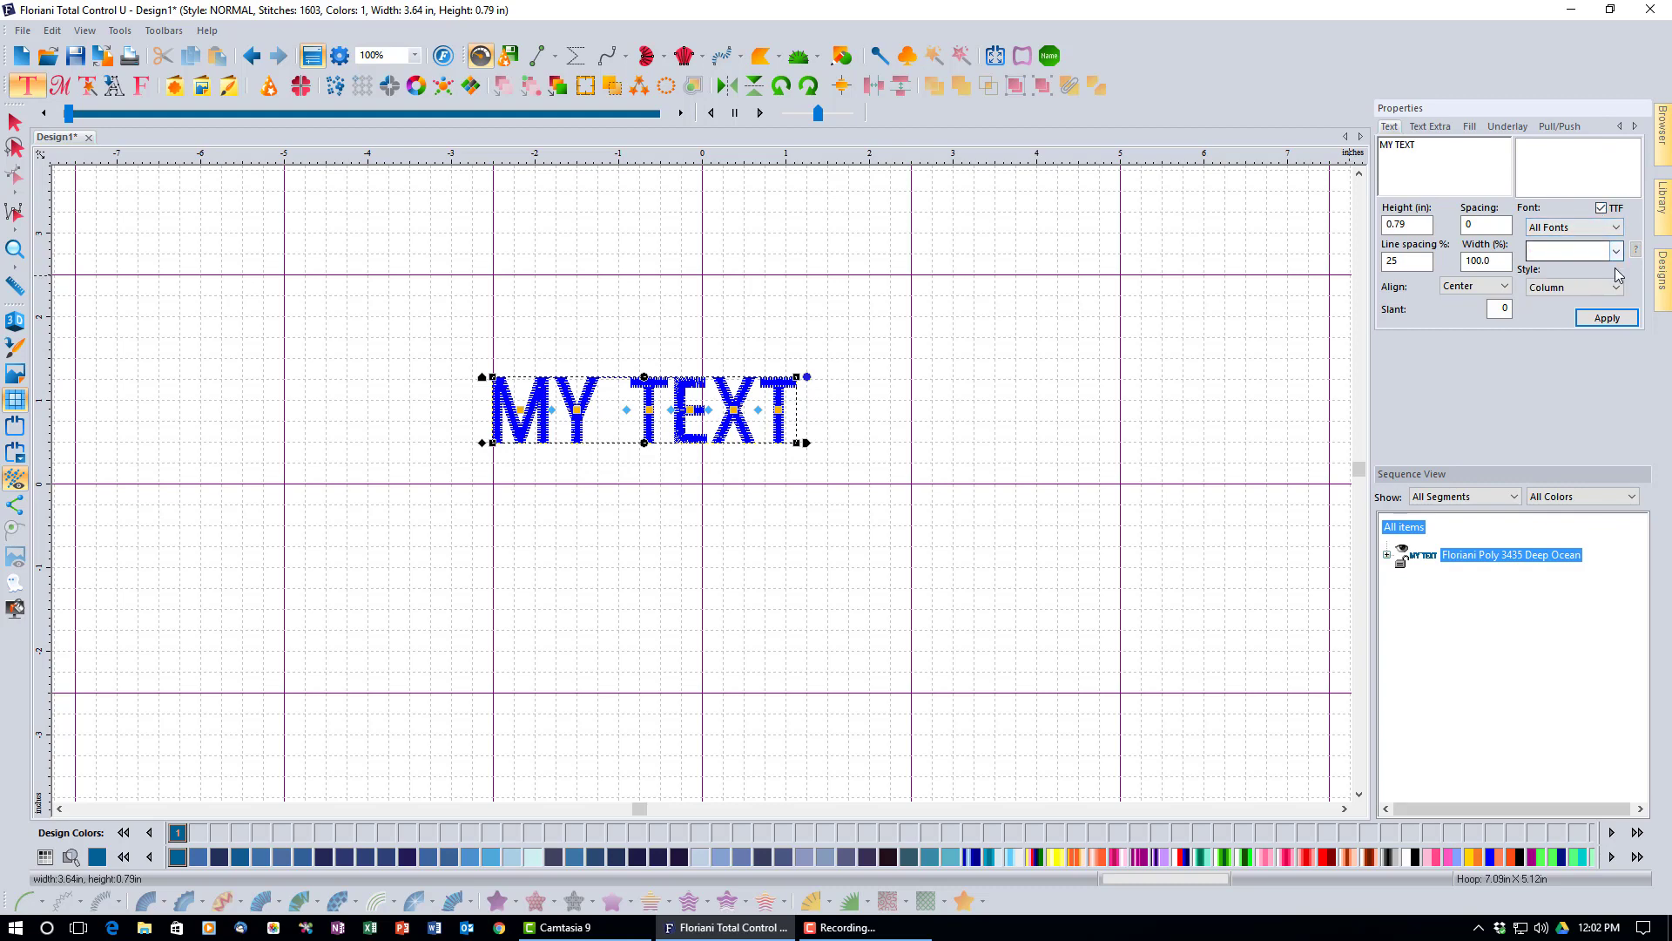
click(1617, 252)
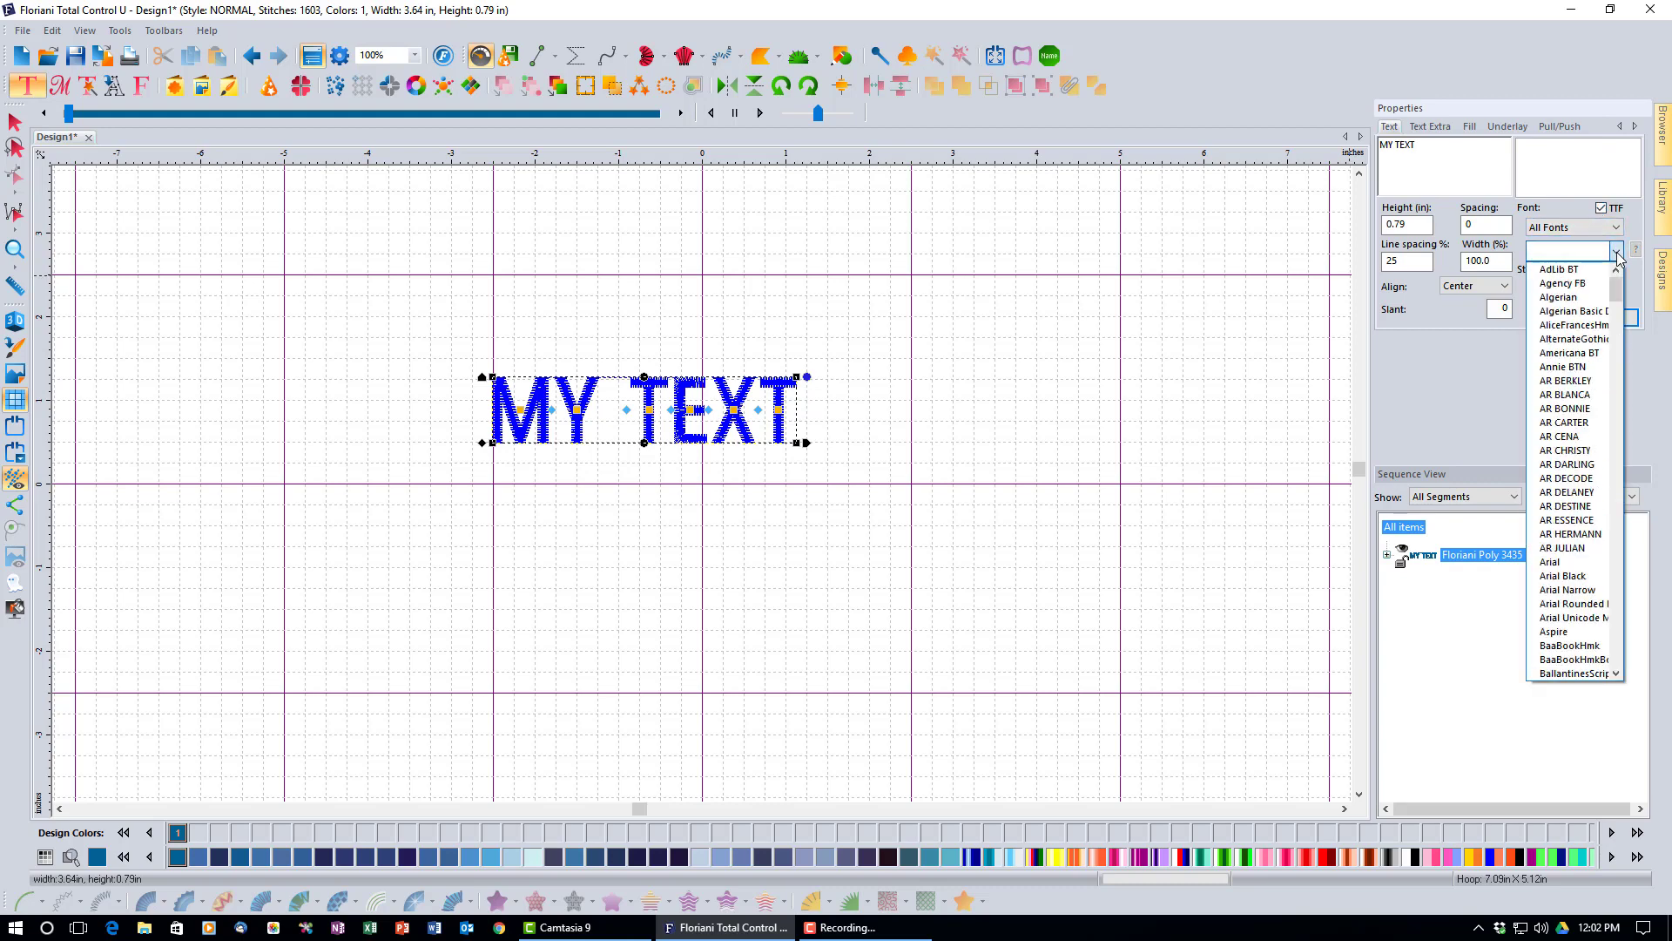
drag(1617, 288, 1635, 498)
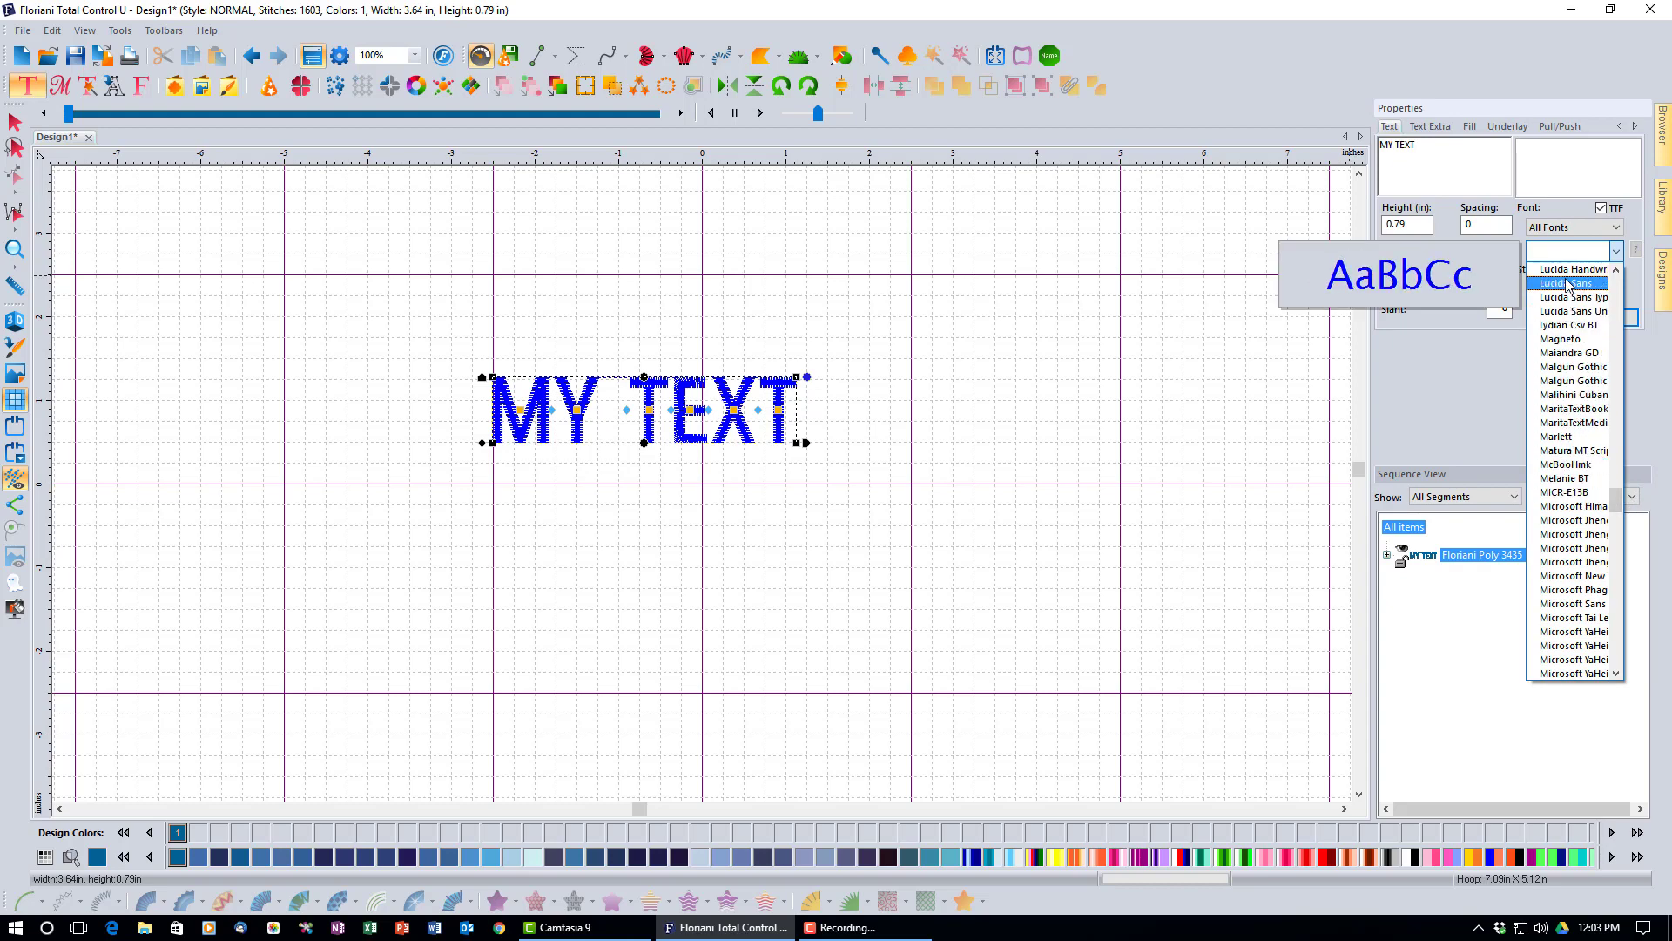
drag(1619, 499, 1607, 307)
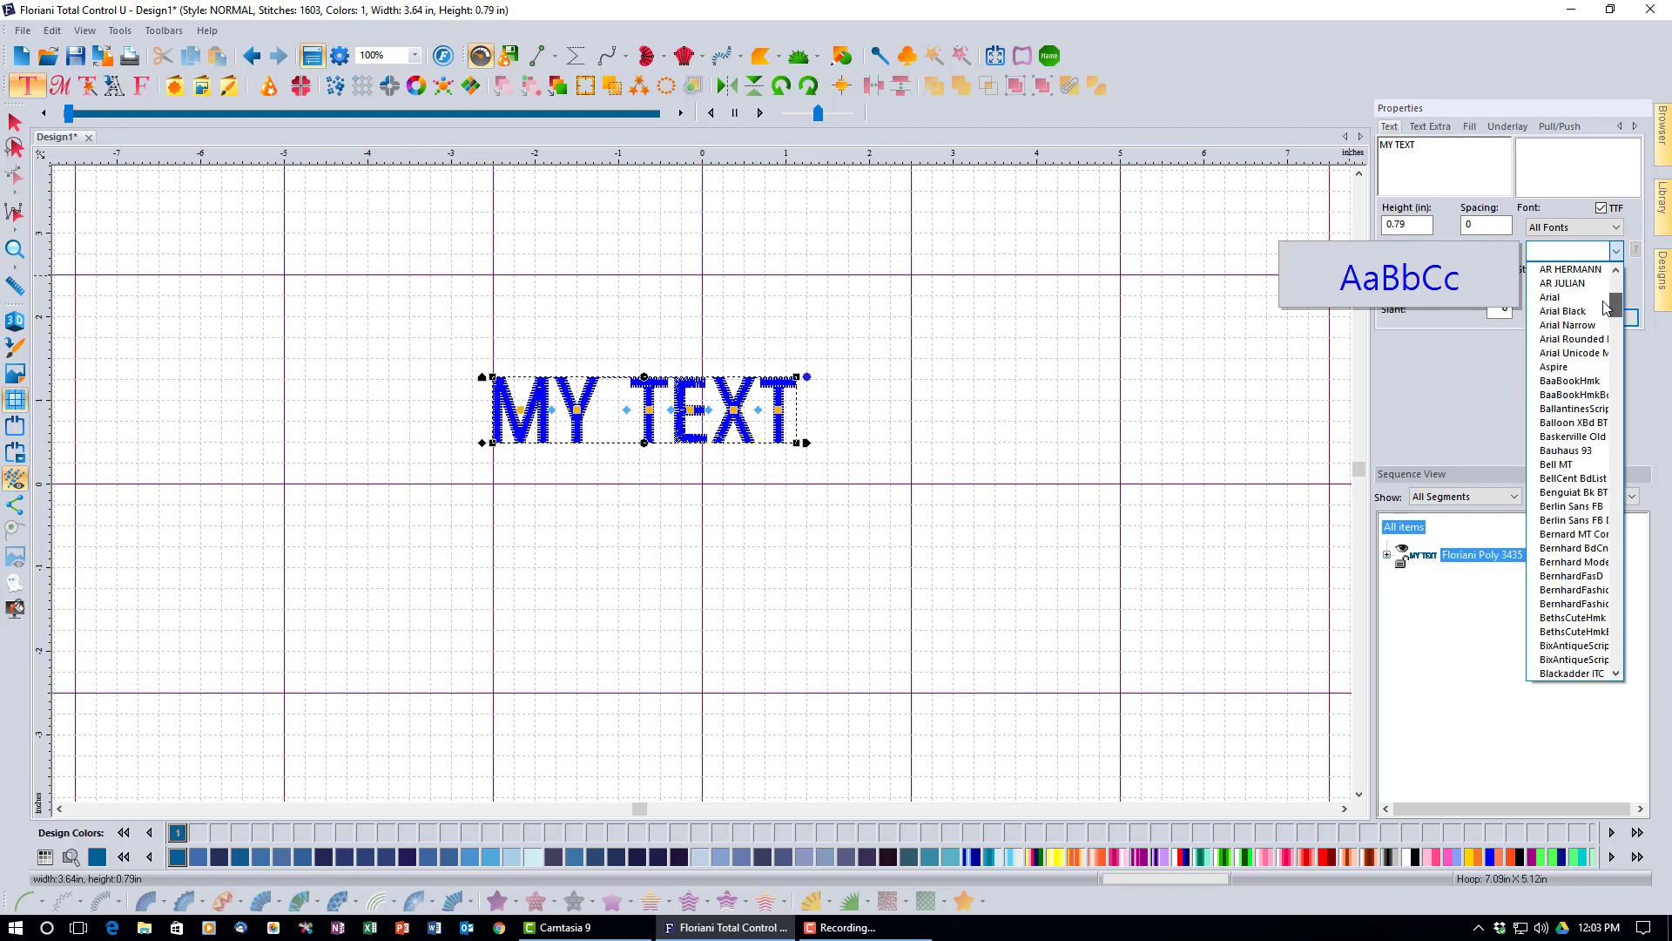
click(1555, 311)
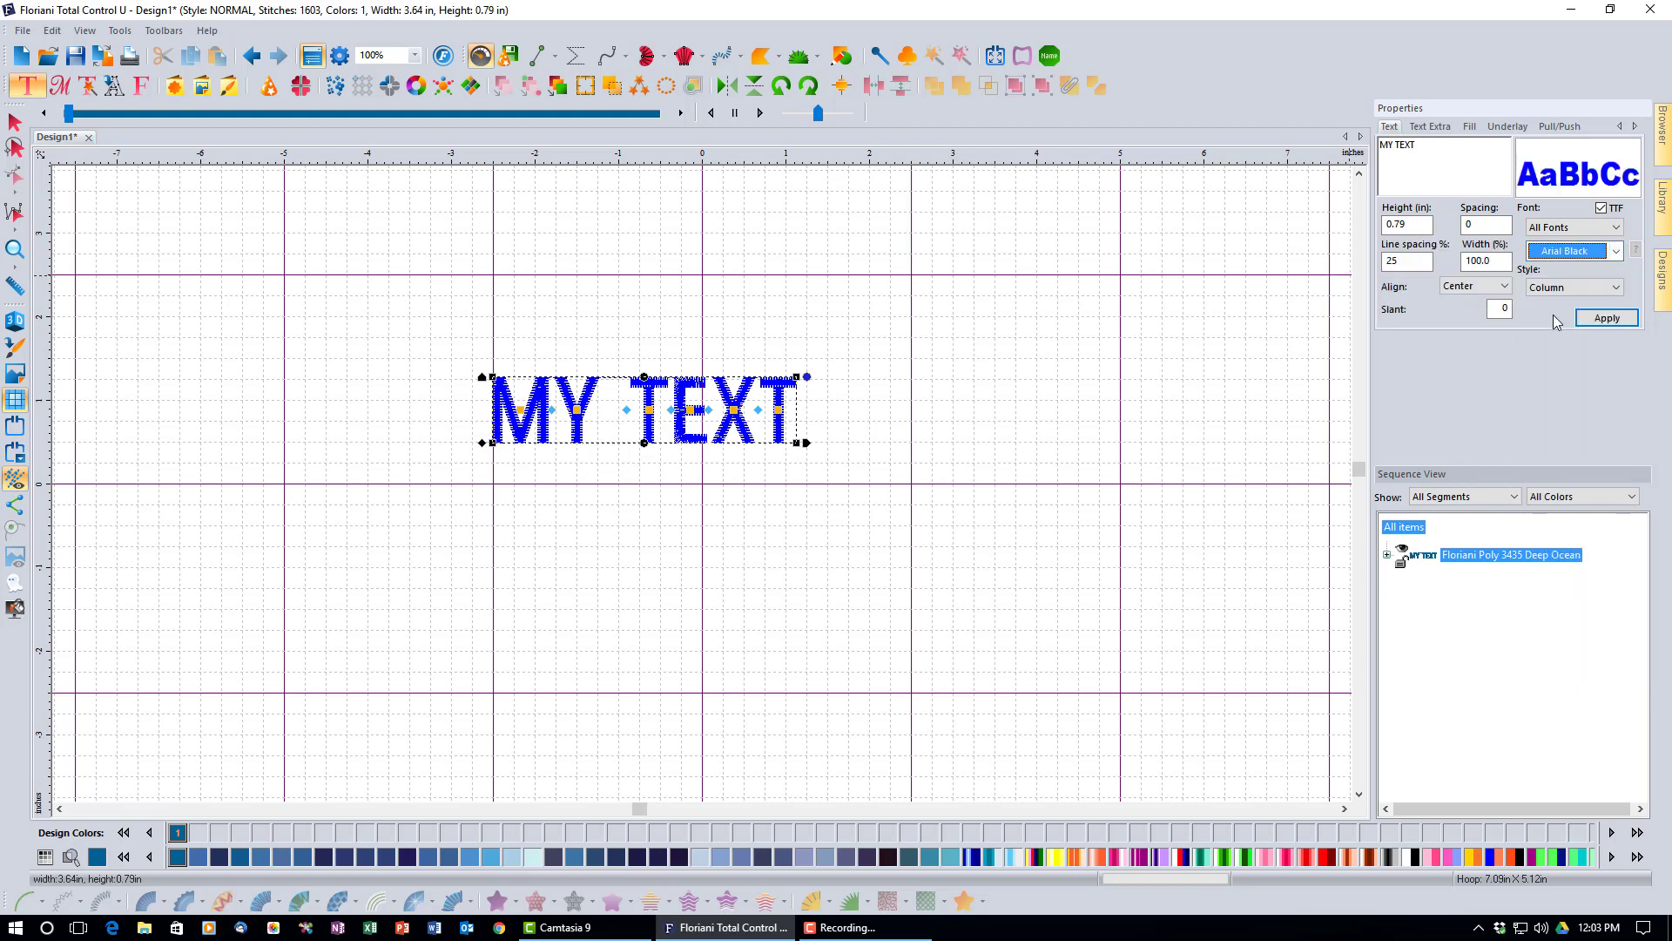
click(1601, 319)
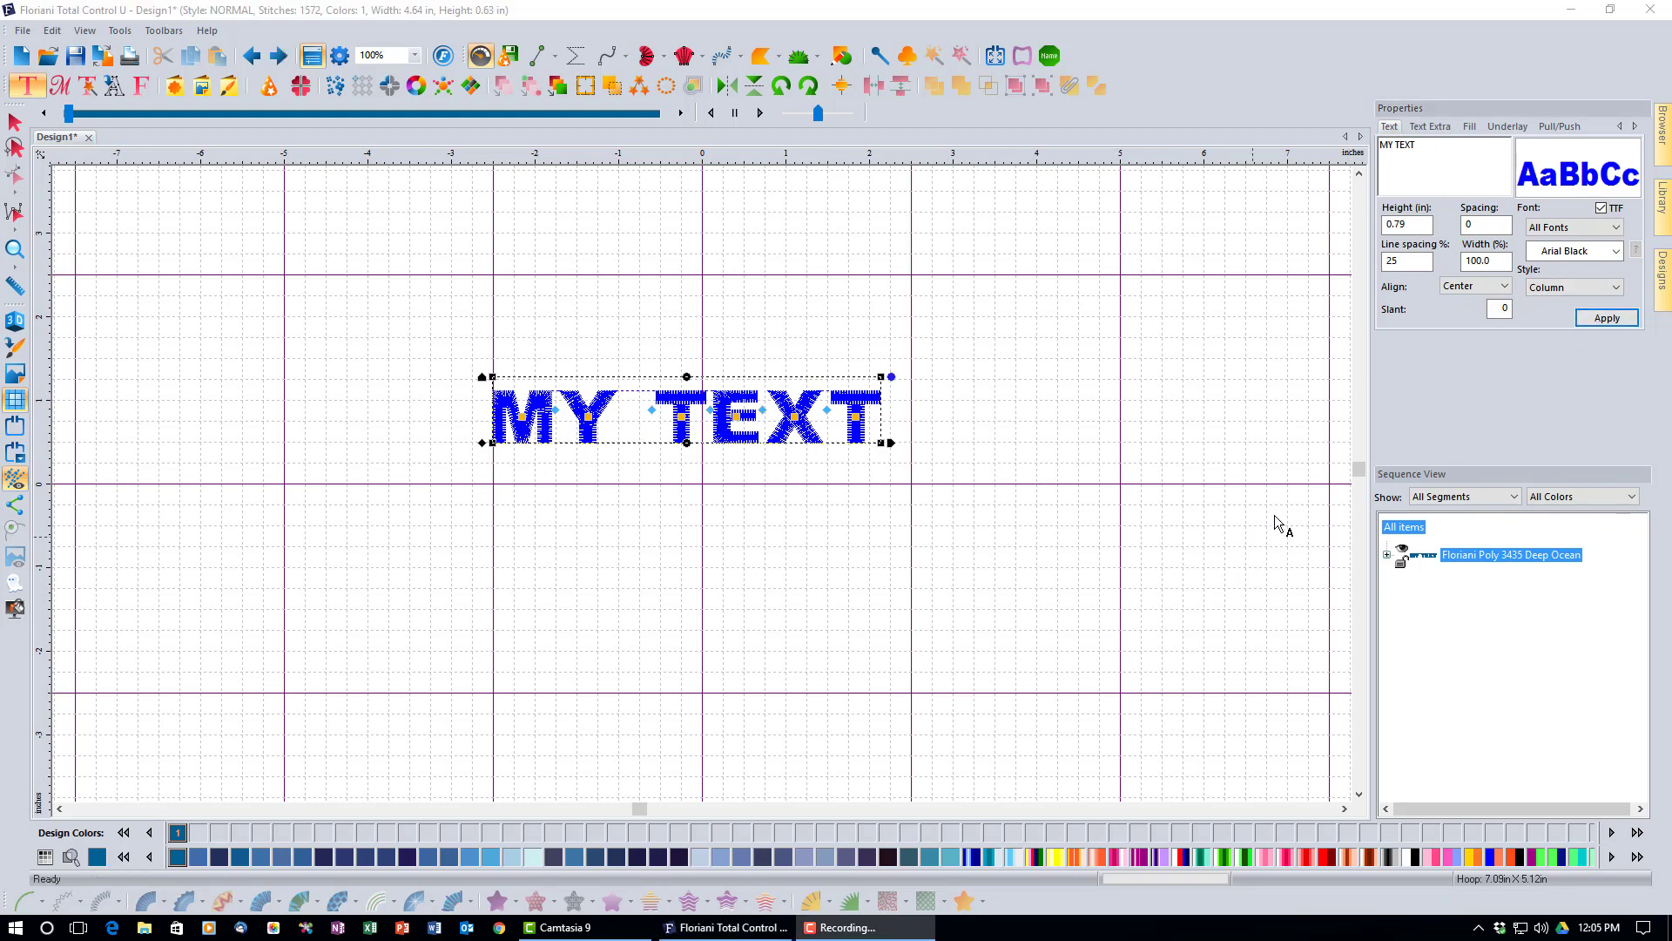
Step: Change the font of MY TEXT to the TrueType font Arial Narrow
click(1618, 251)
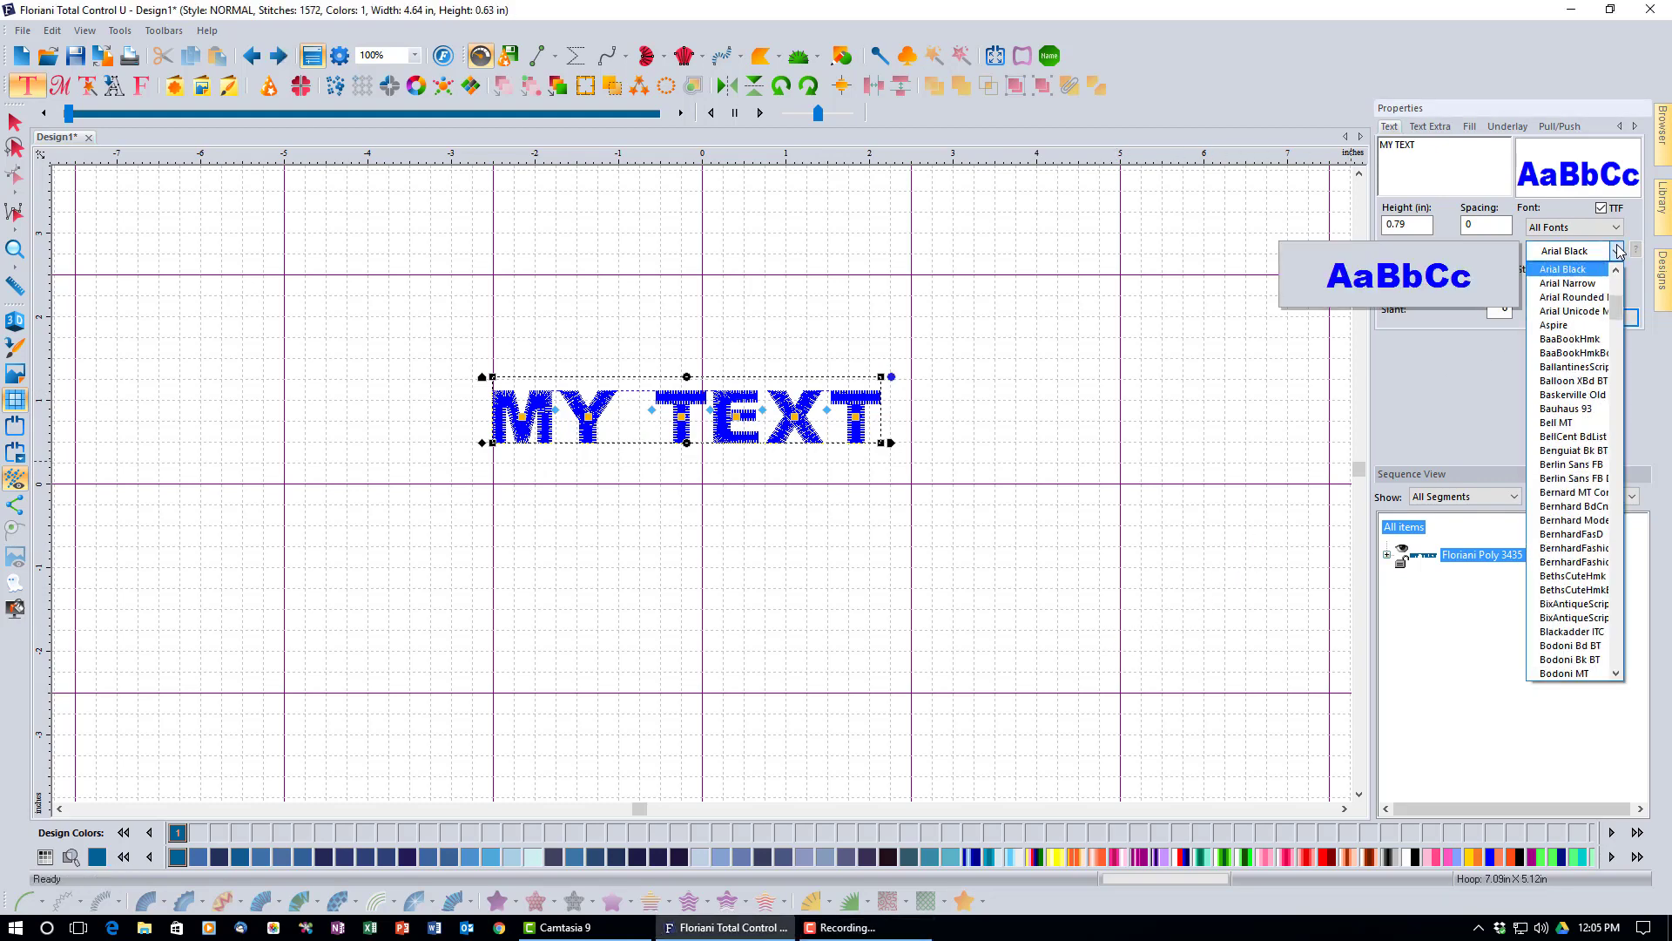
click(1596, 283)
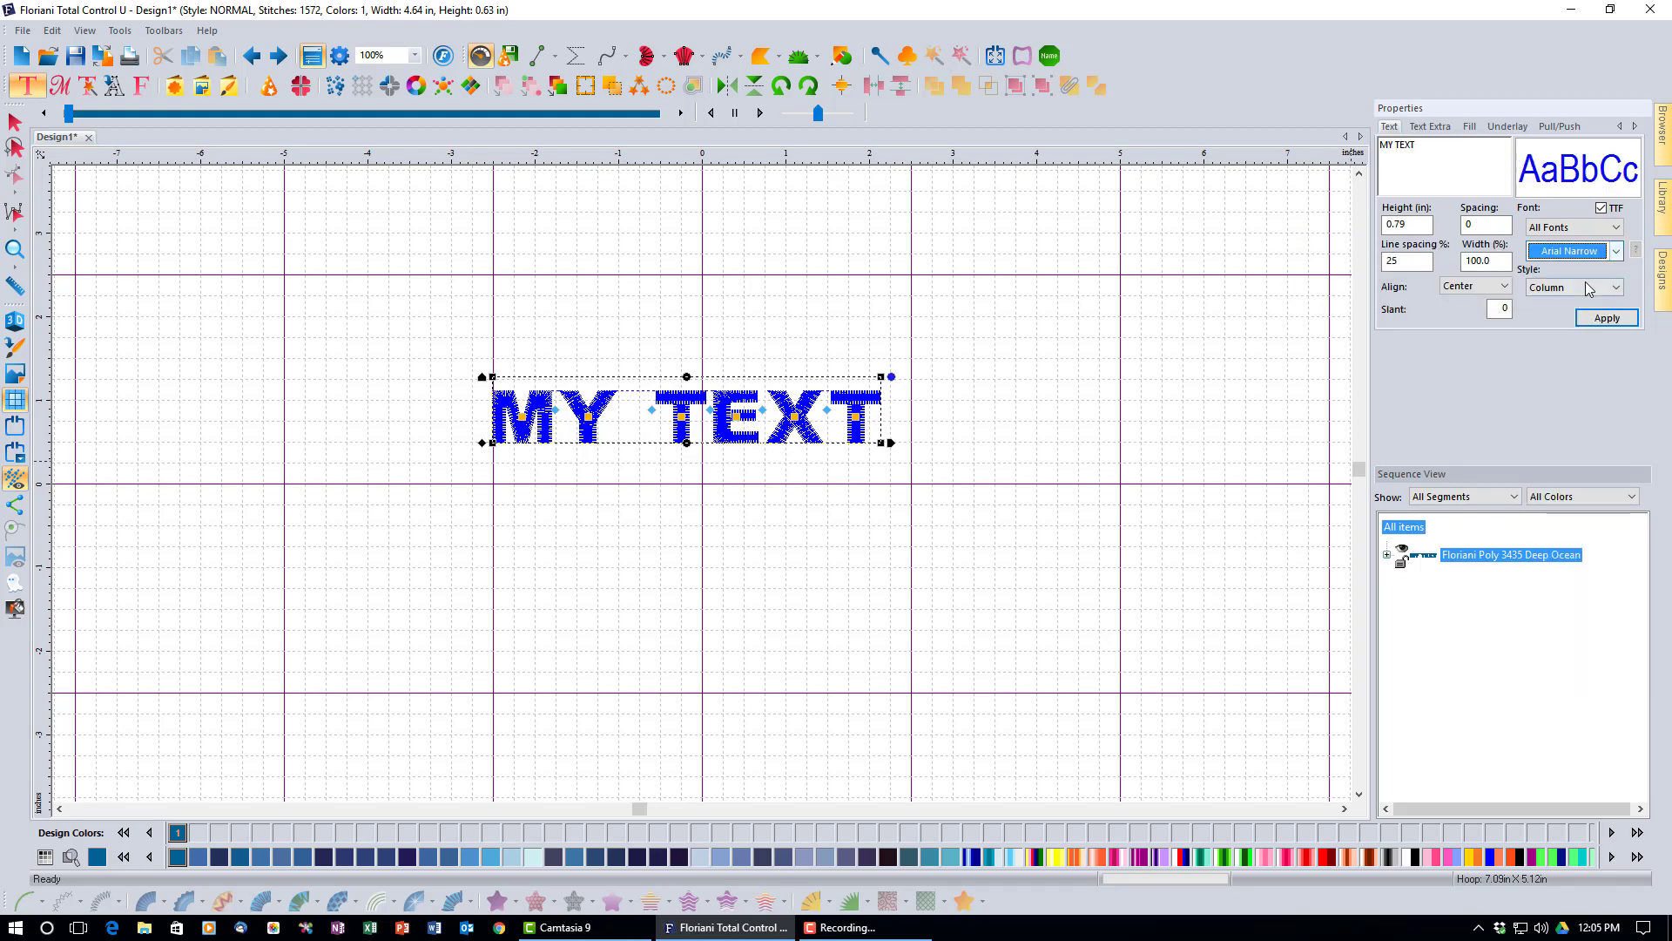
click(1607, 317)
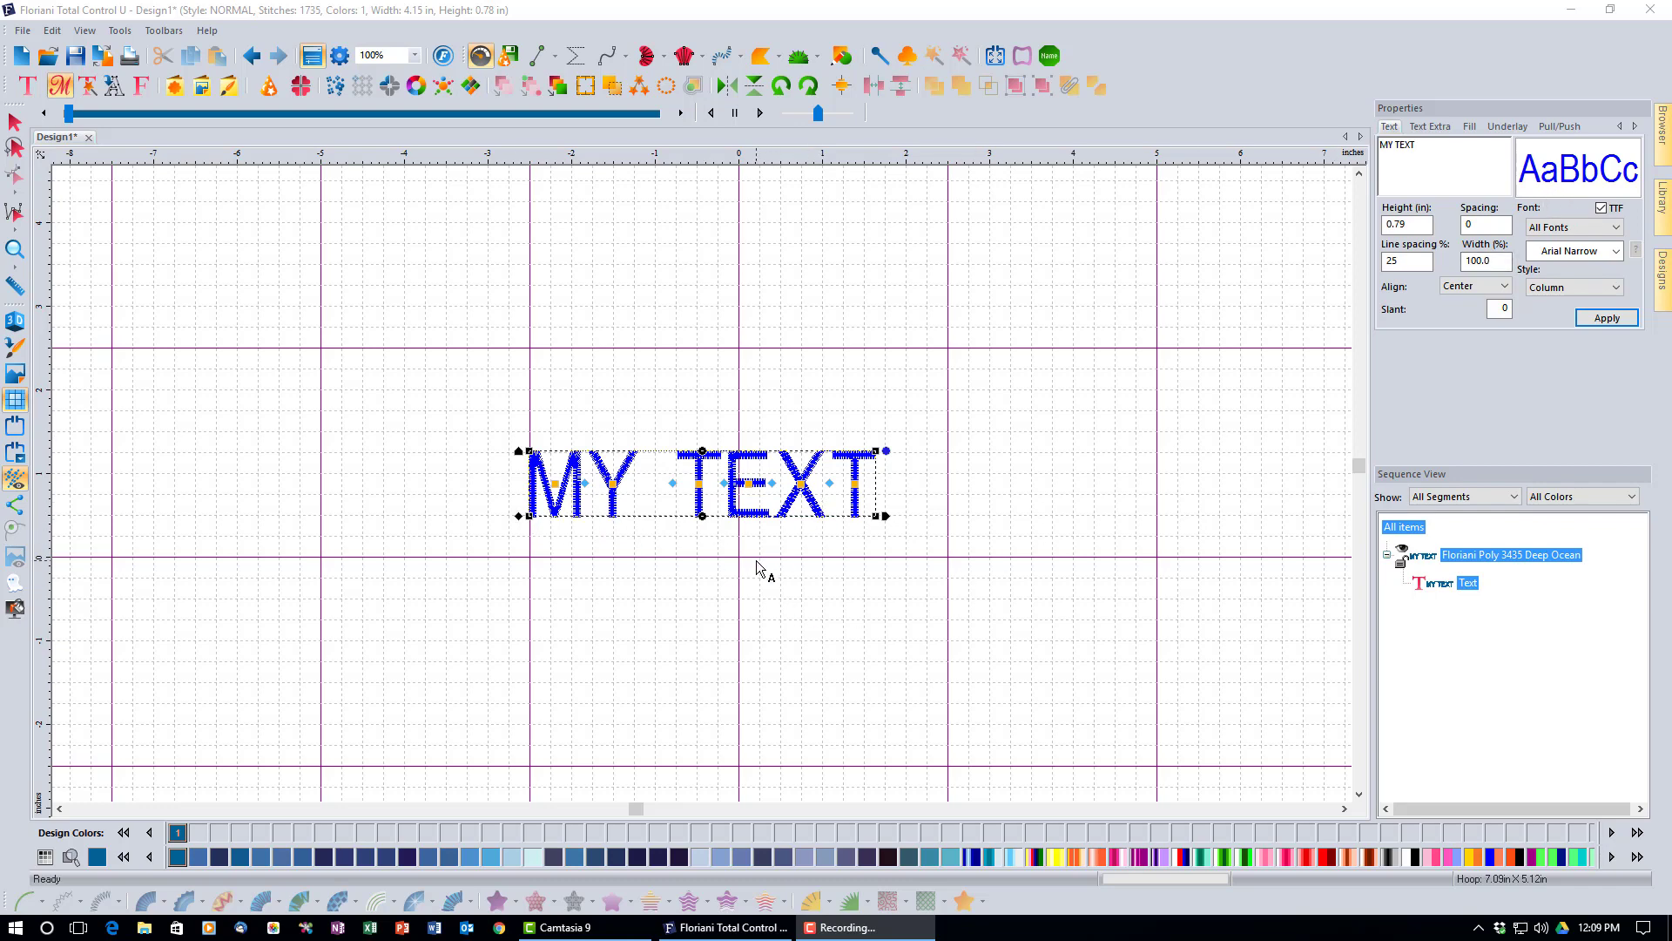
Step: Pull the lower middle of the MY TEXT envelope downward to curve its lower edge, and delete the text
drag(677, 484, 697, 561)
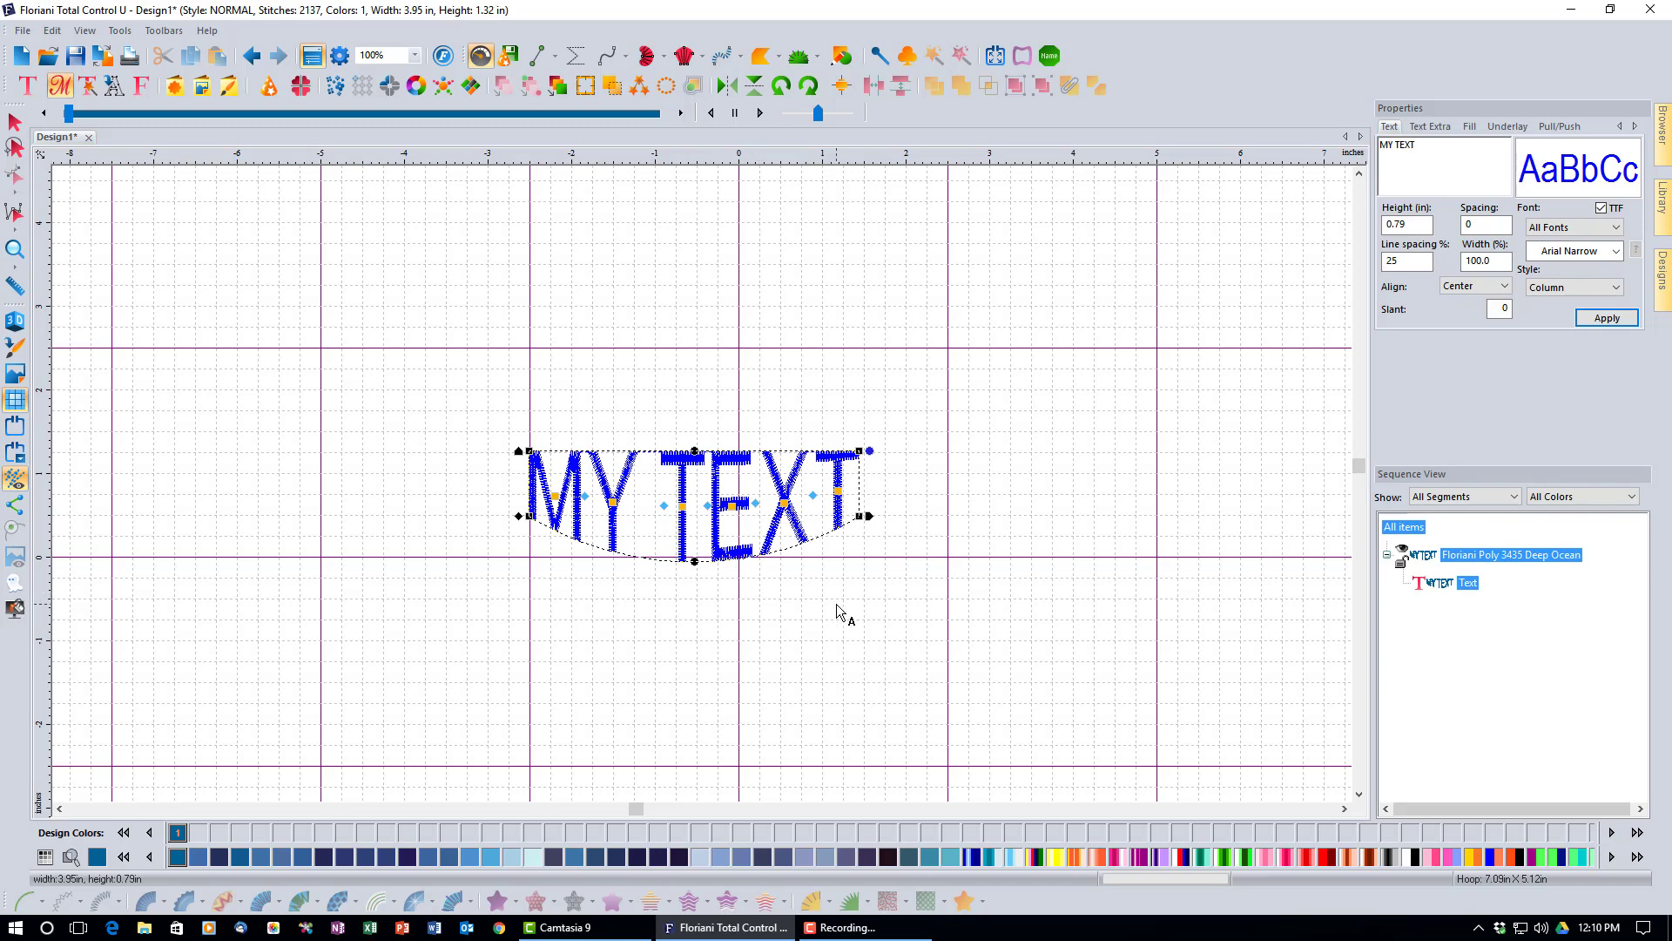
click(14, 122)
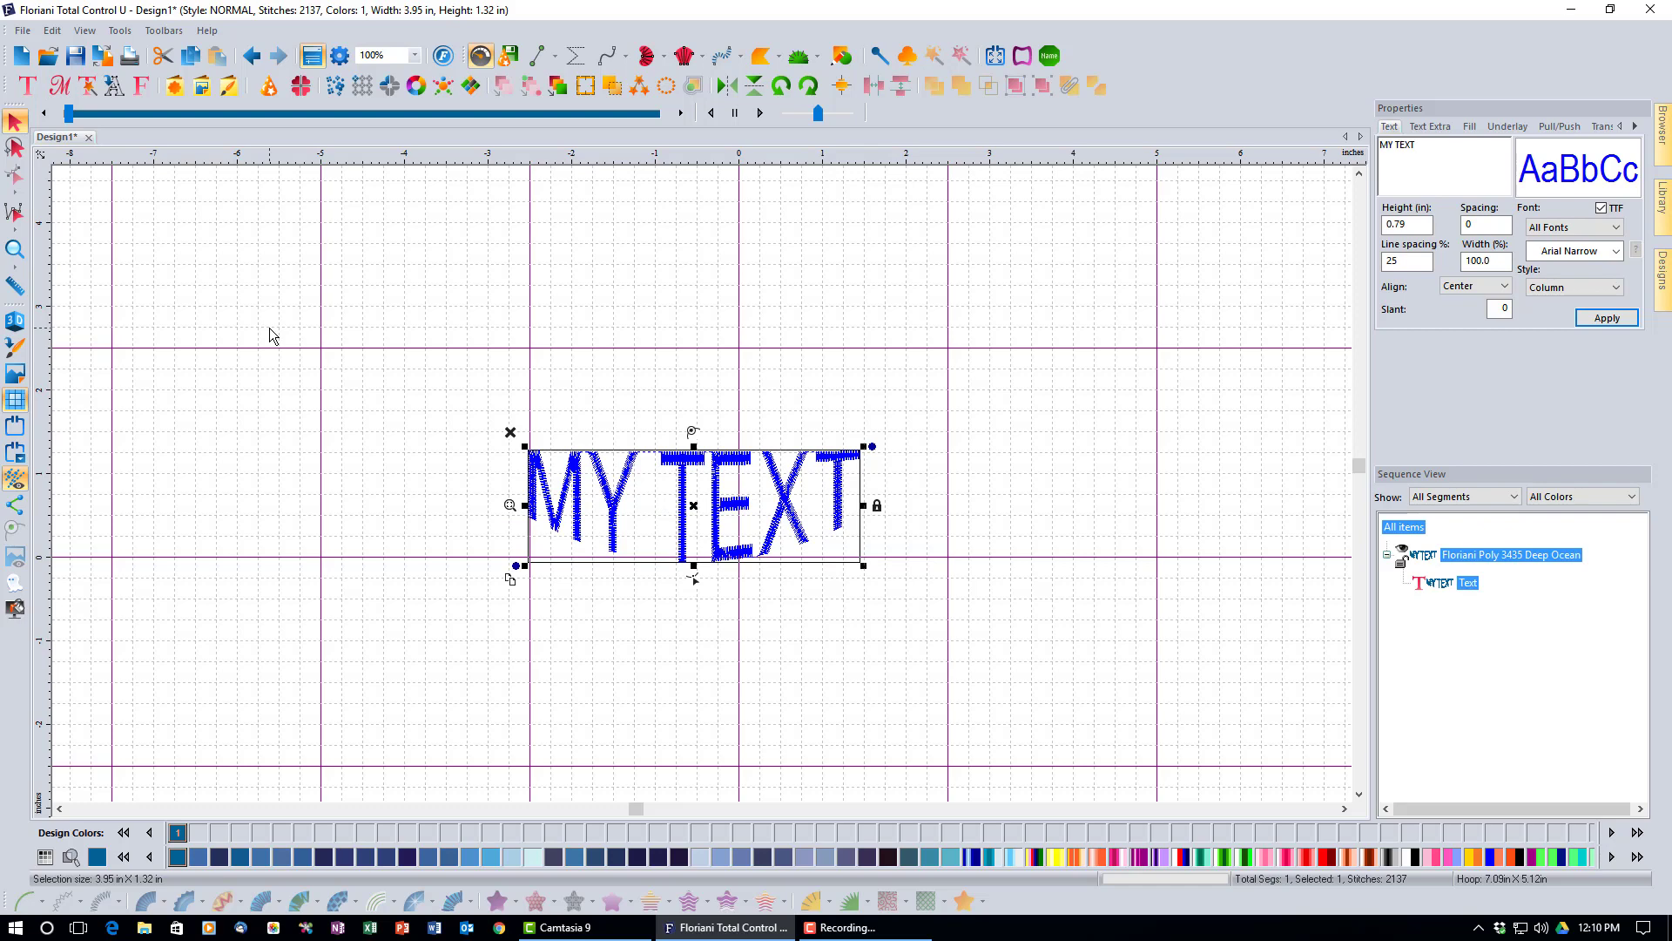
key(Delete)
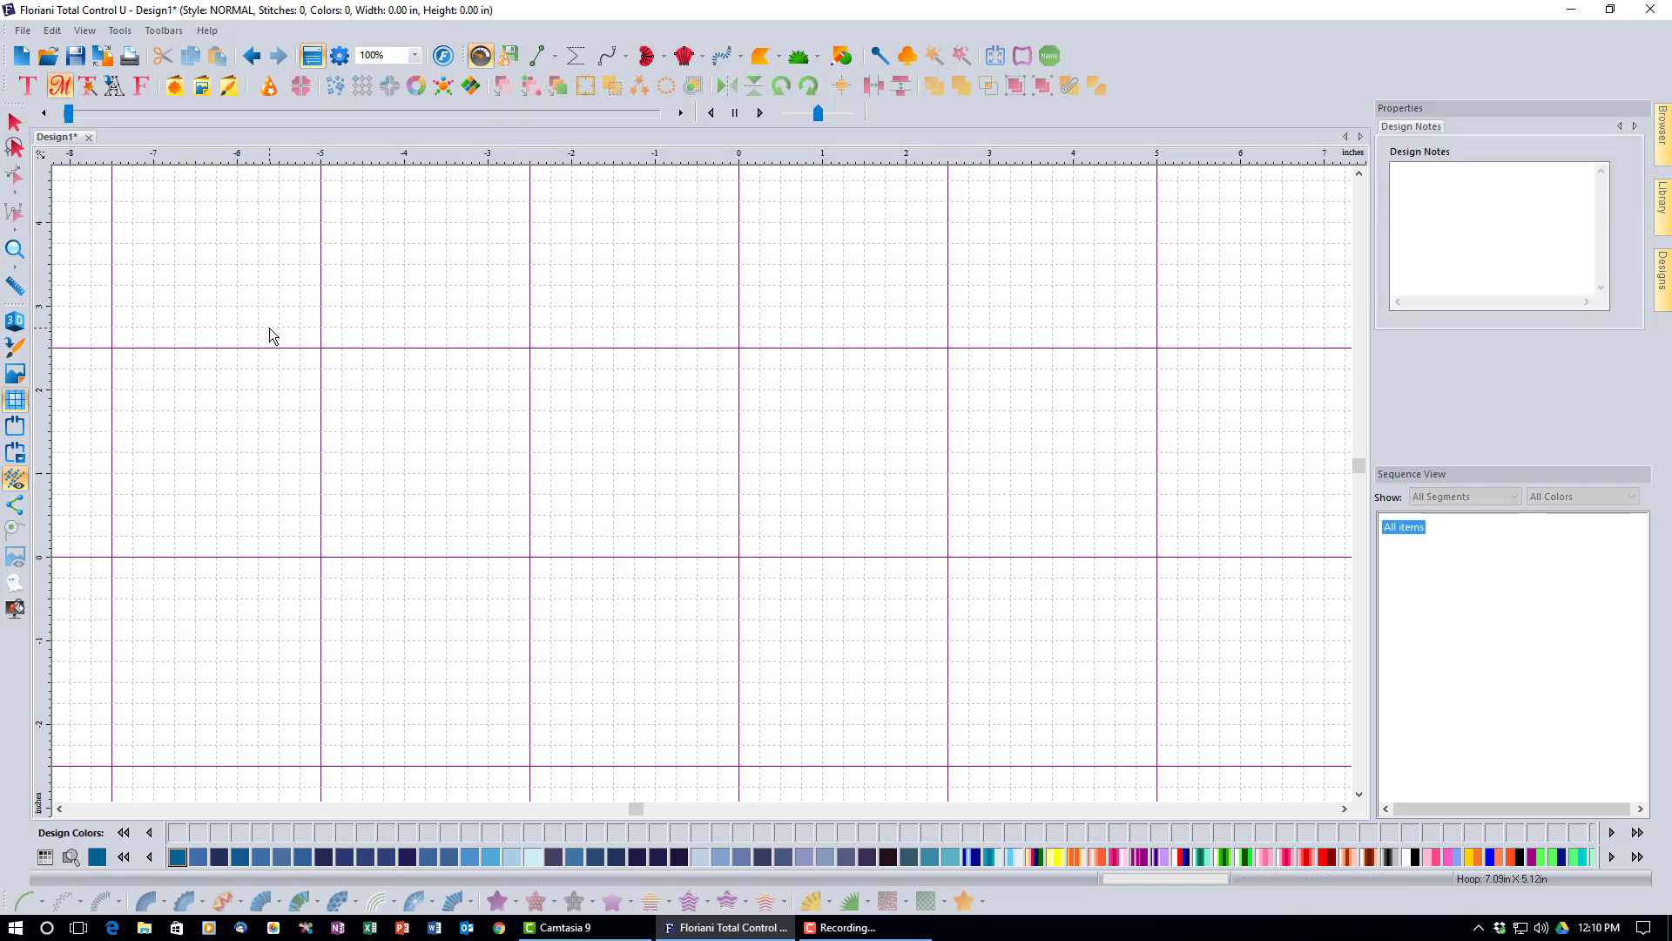
Step: Import the letter M as TTF artwork in the Arial font with the Black style
click(113, 88)
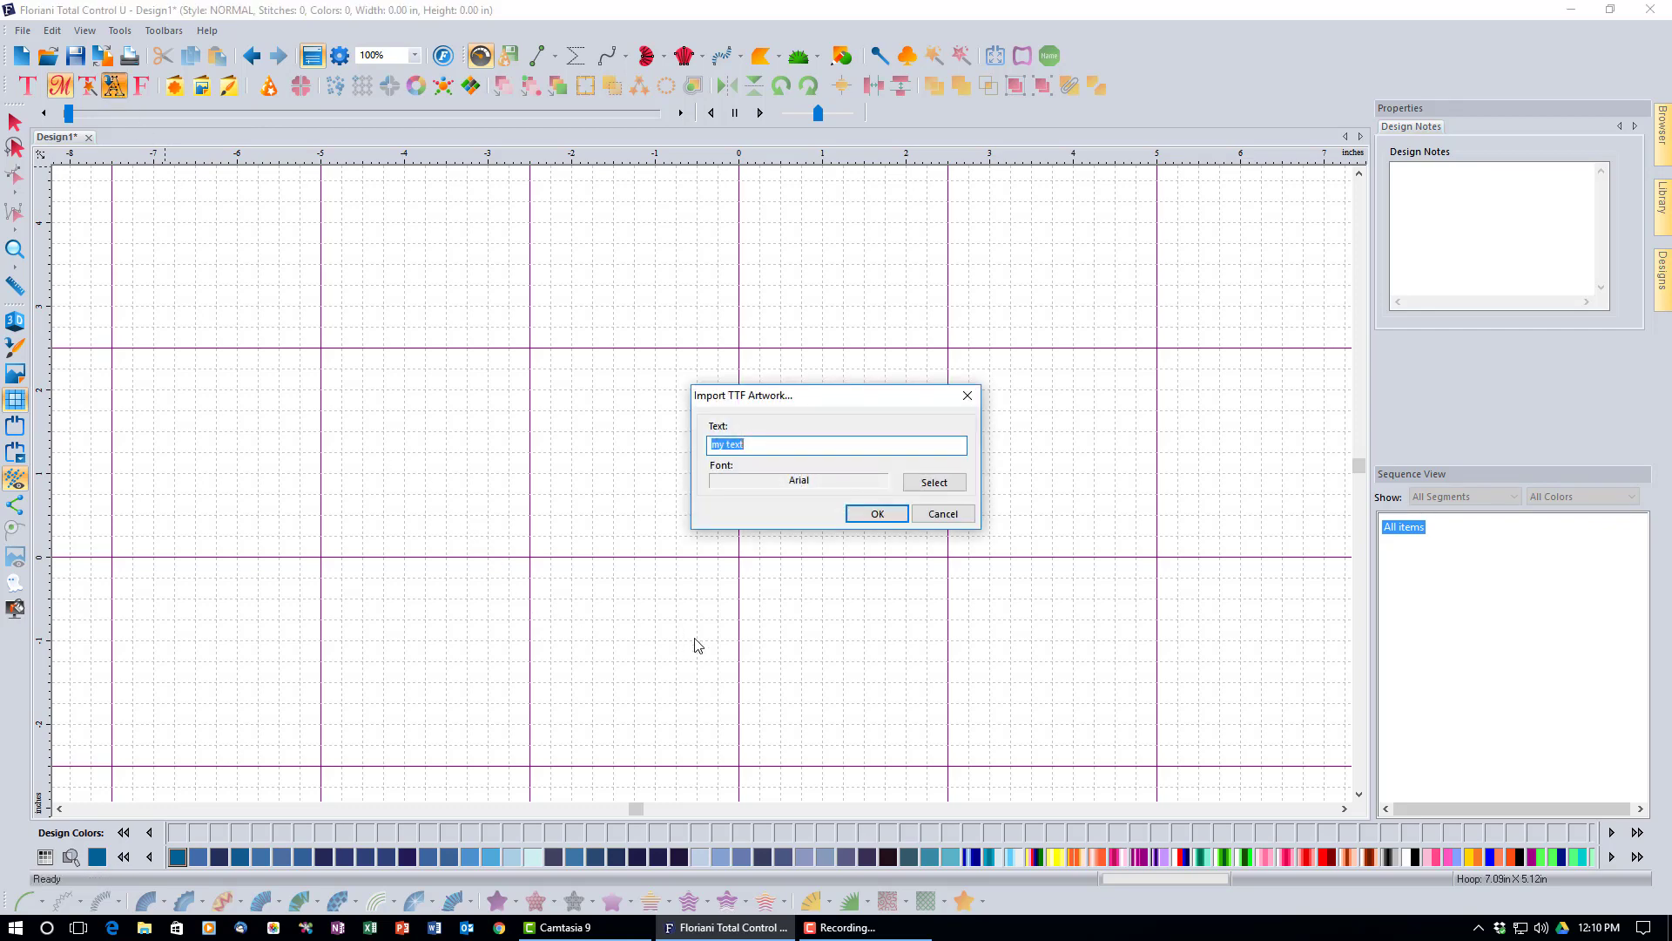
click(785, 447)
drag(745, 448, 679, 448)
text(M)
click(924, 483)
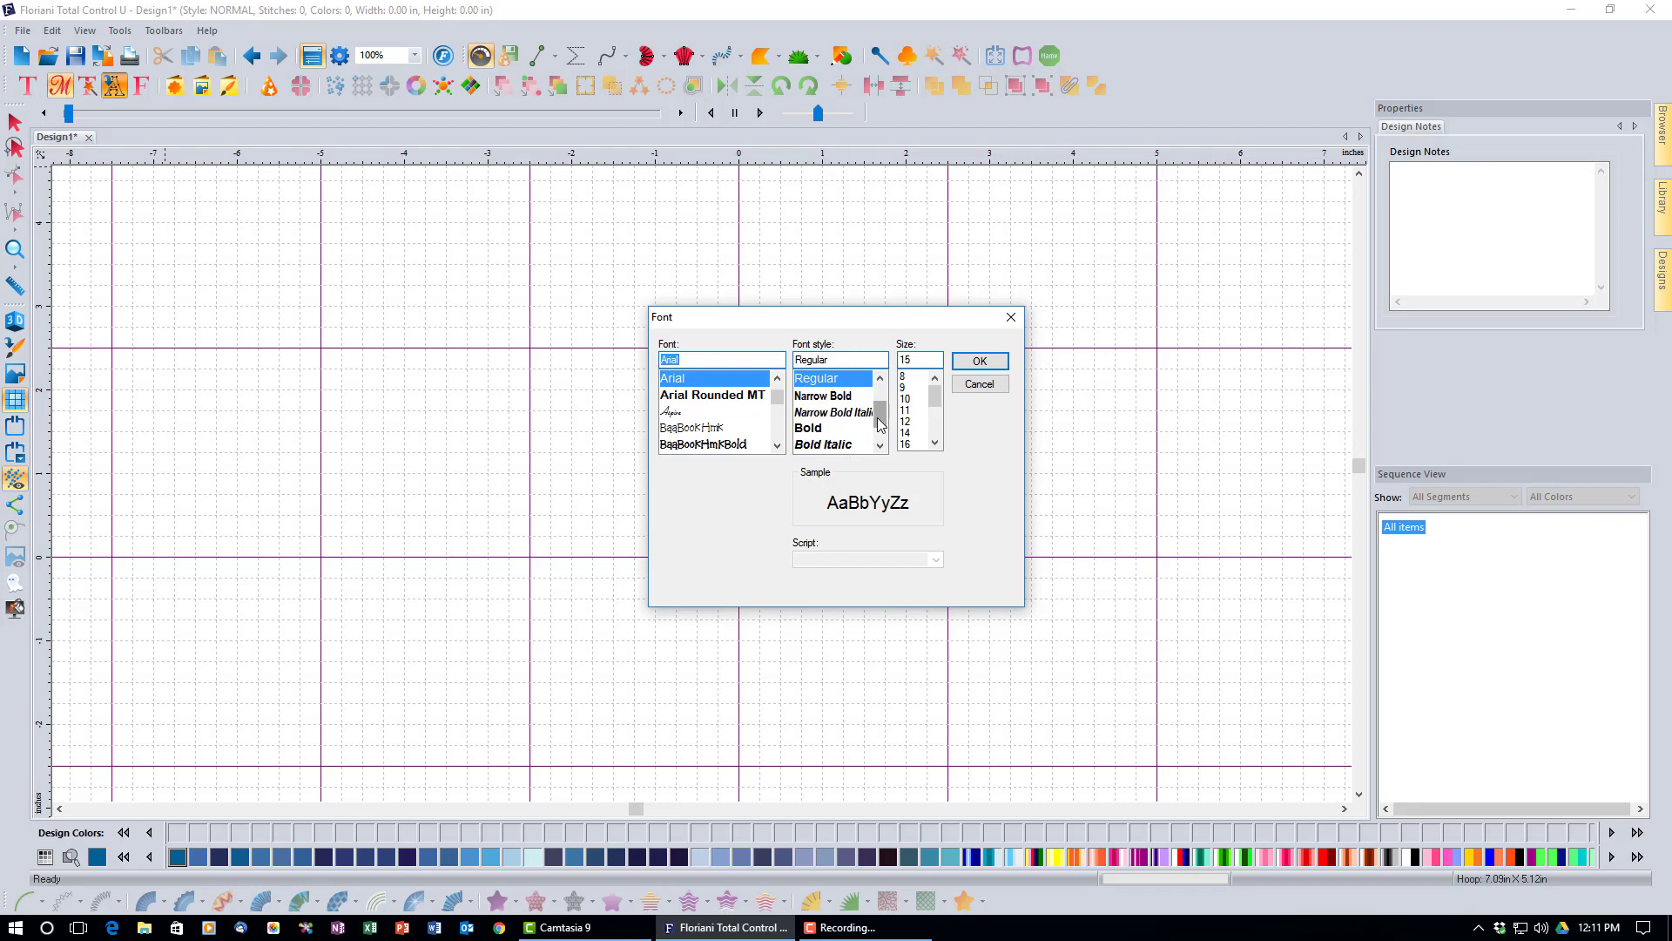
drag(880, 424, 880, 438)
click(822, 432)
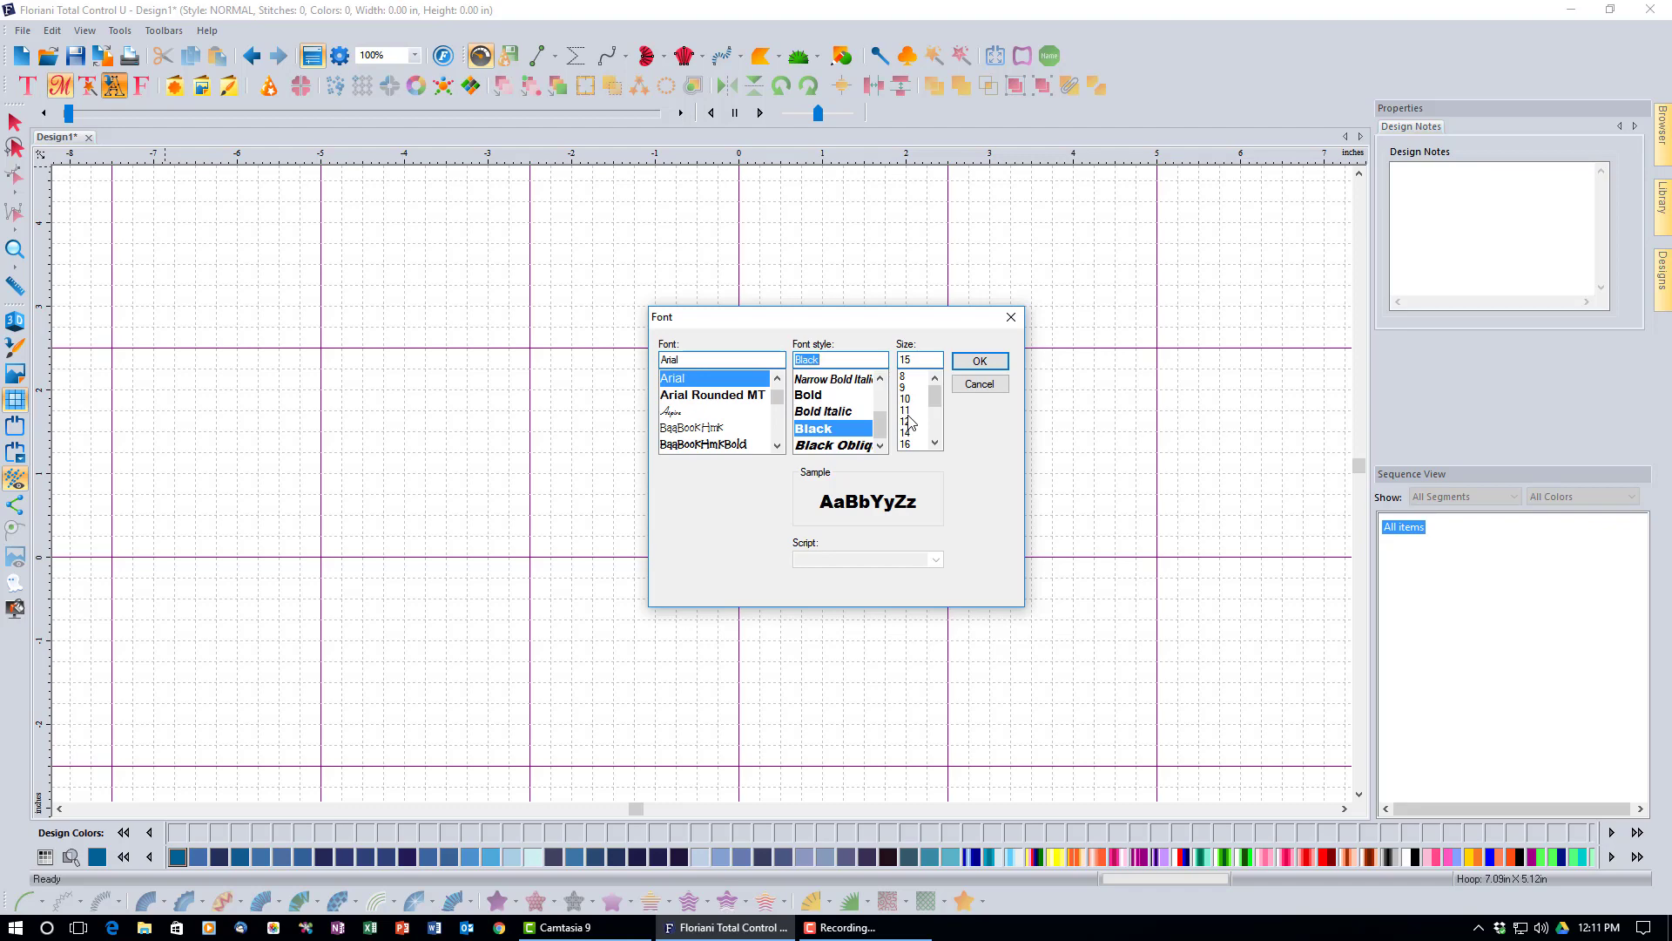
click(969, 364)
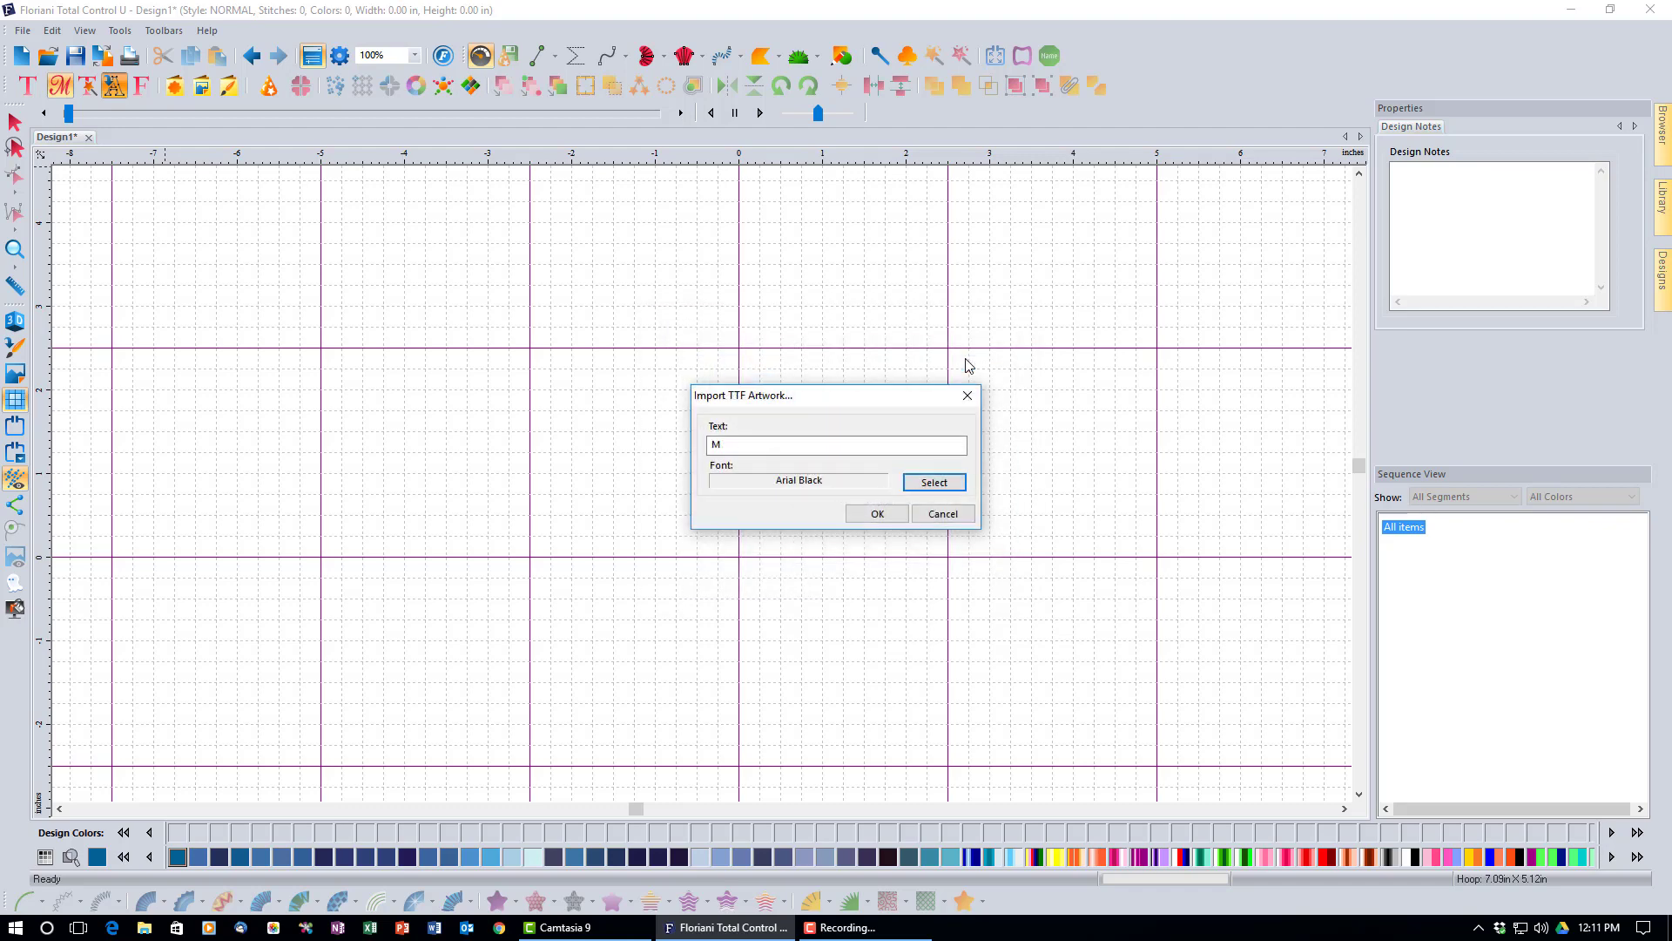
click(897, 517)
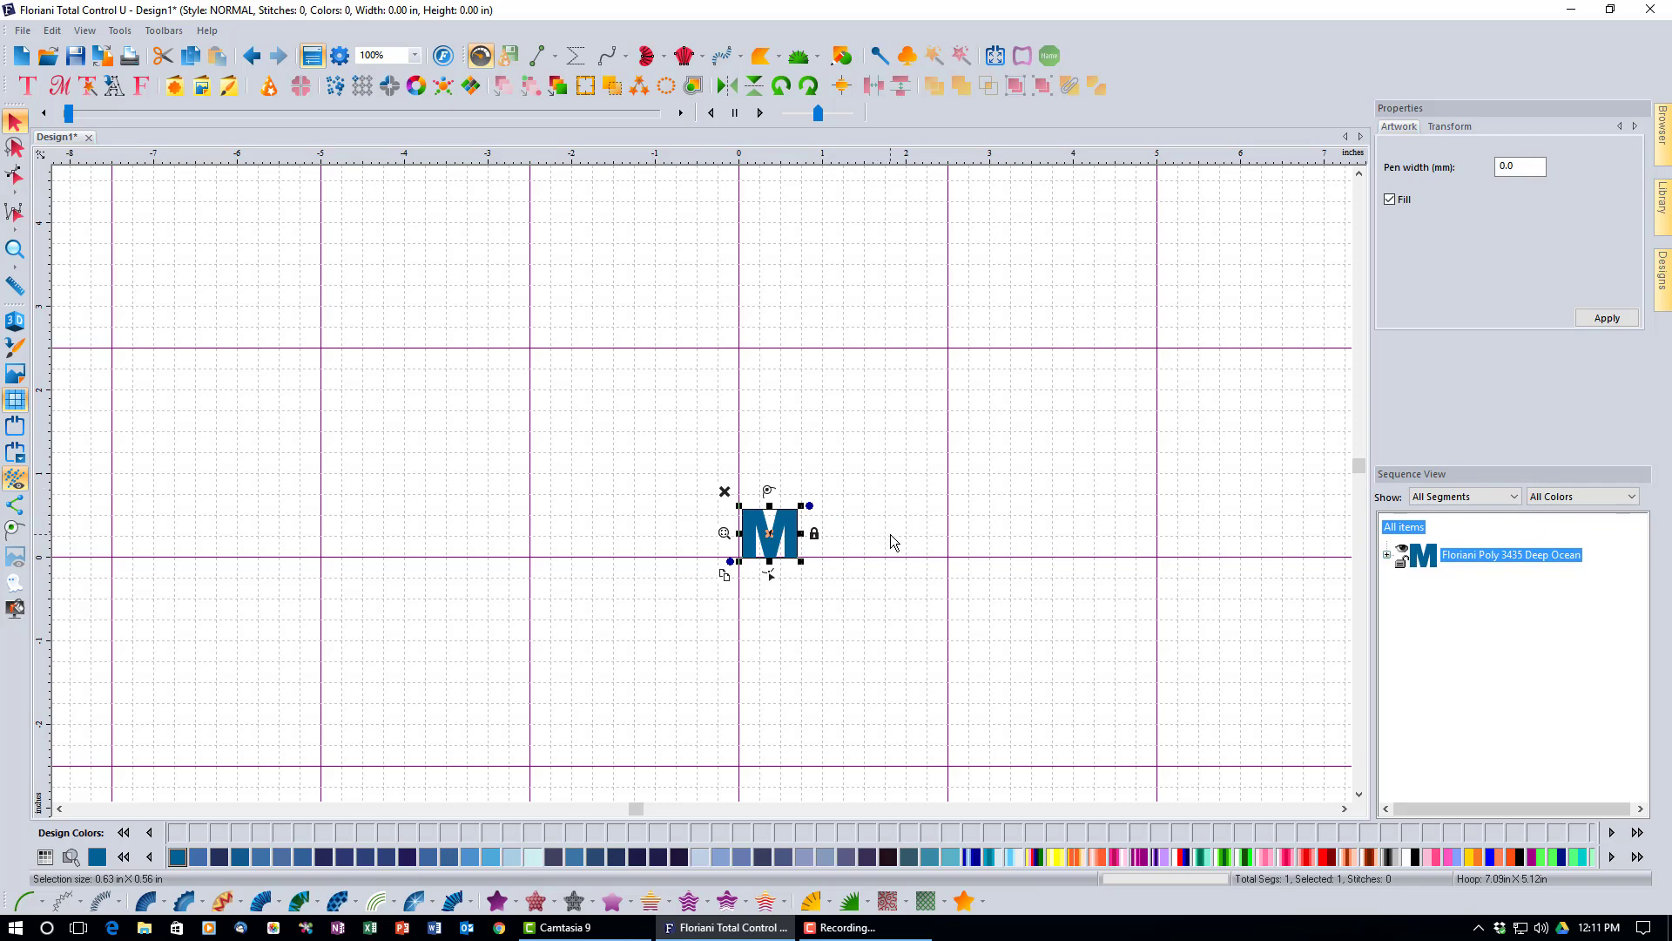
Step: Turn off the fill of the M artwork and convert its outline to a satin path
click(12, 250)
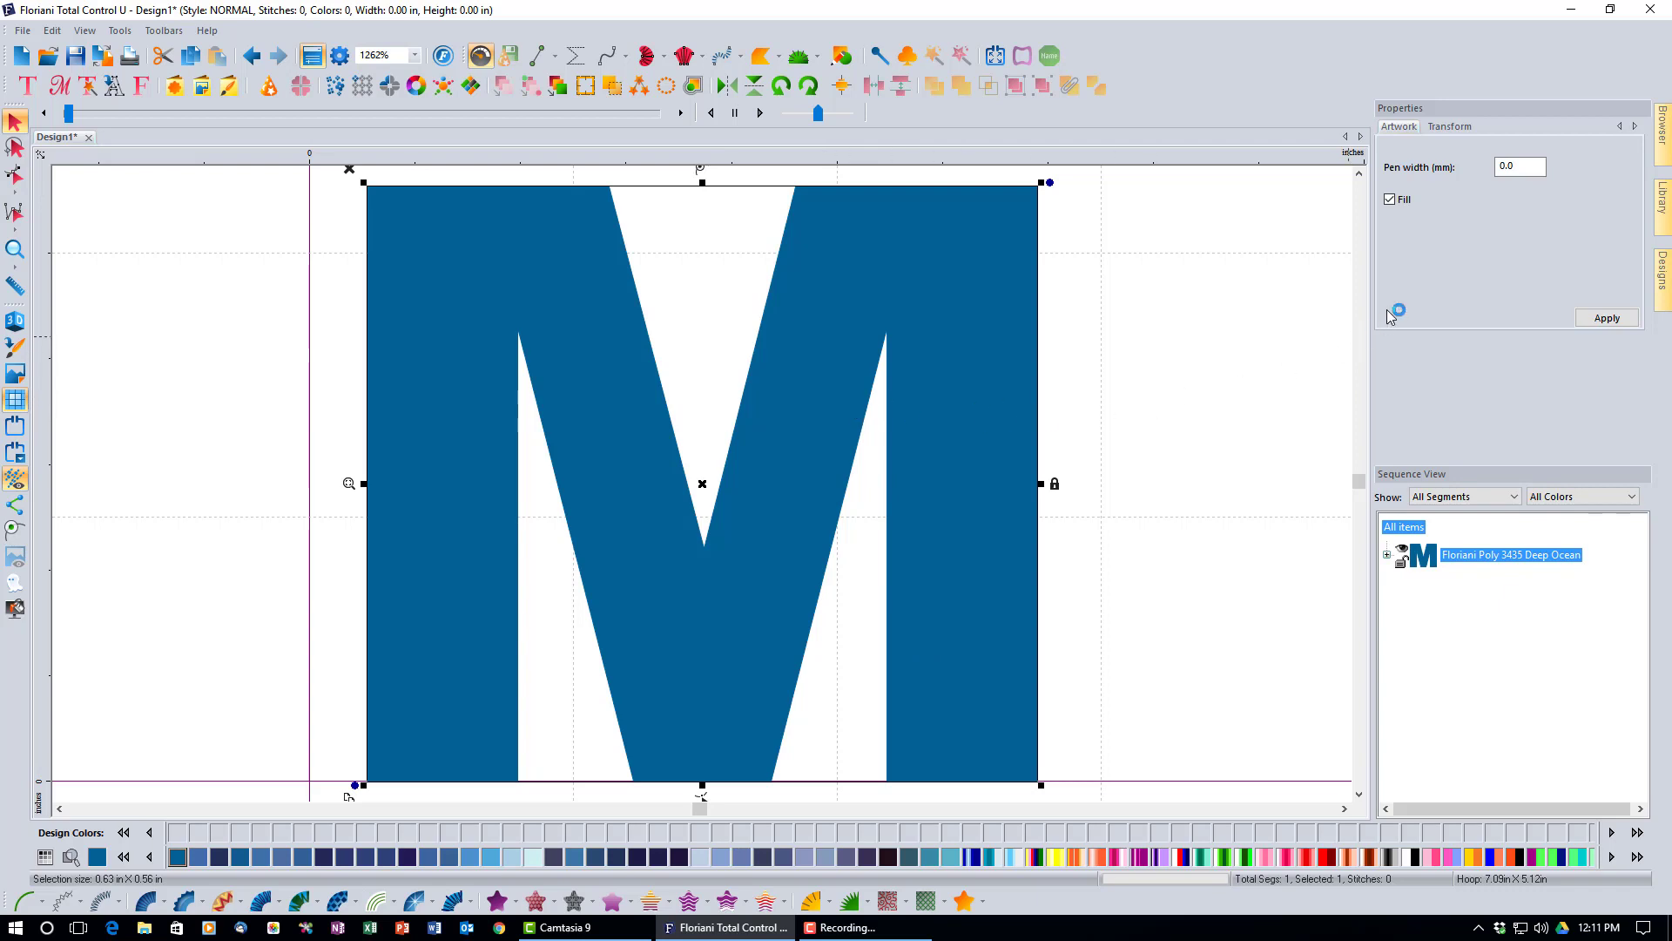
click(1390, 201)
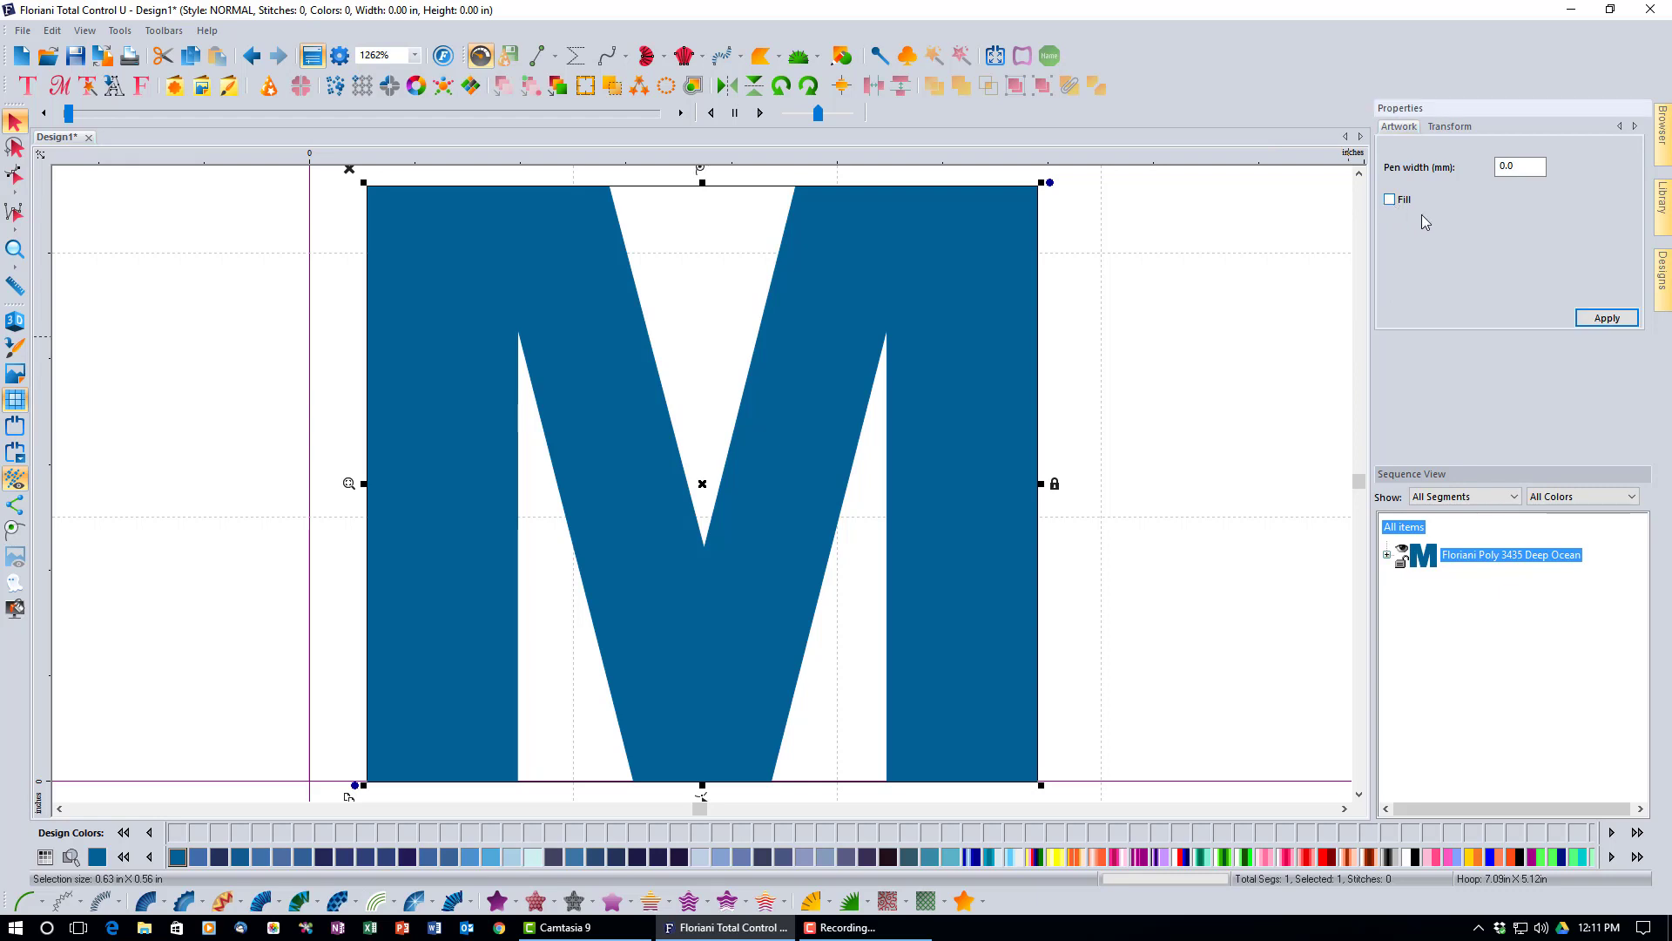
click(1607, 318)
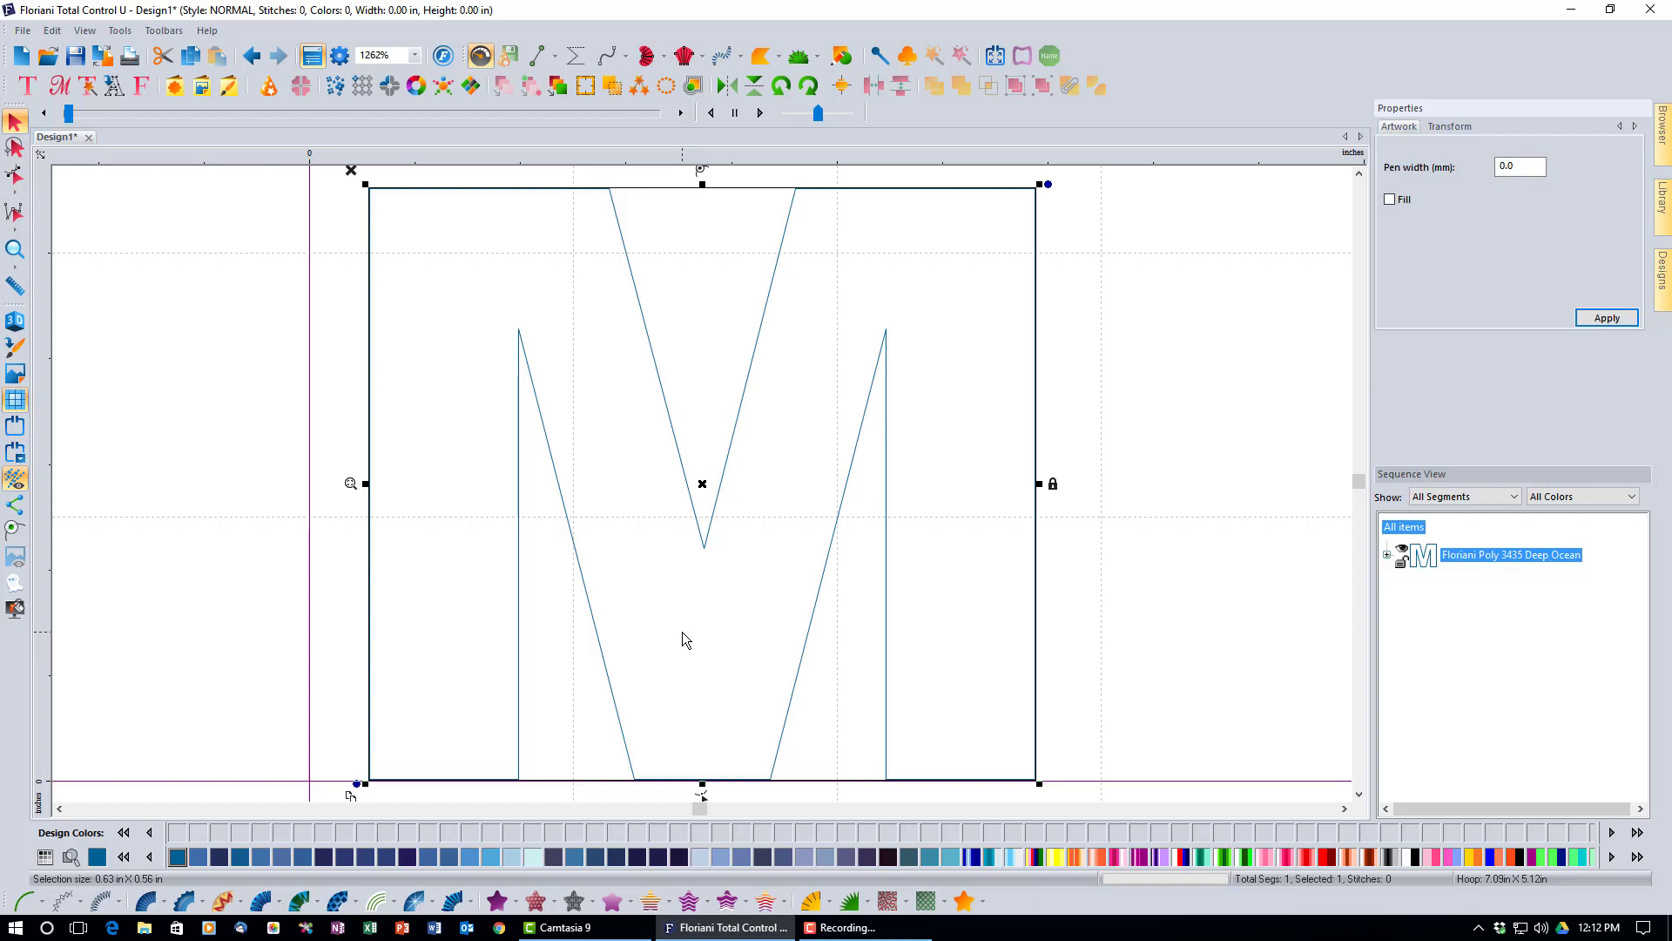
click(456, 902)
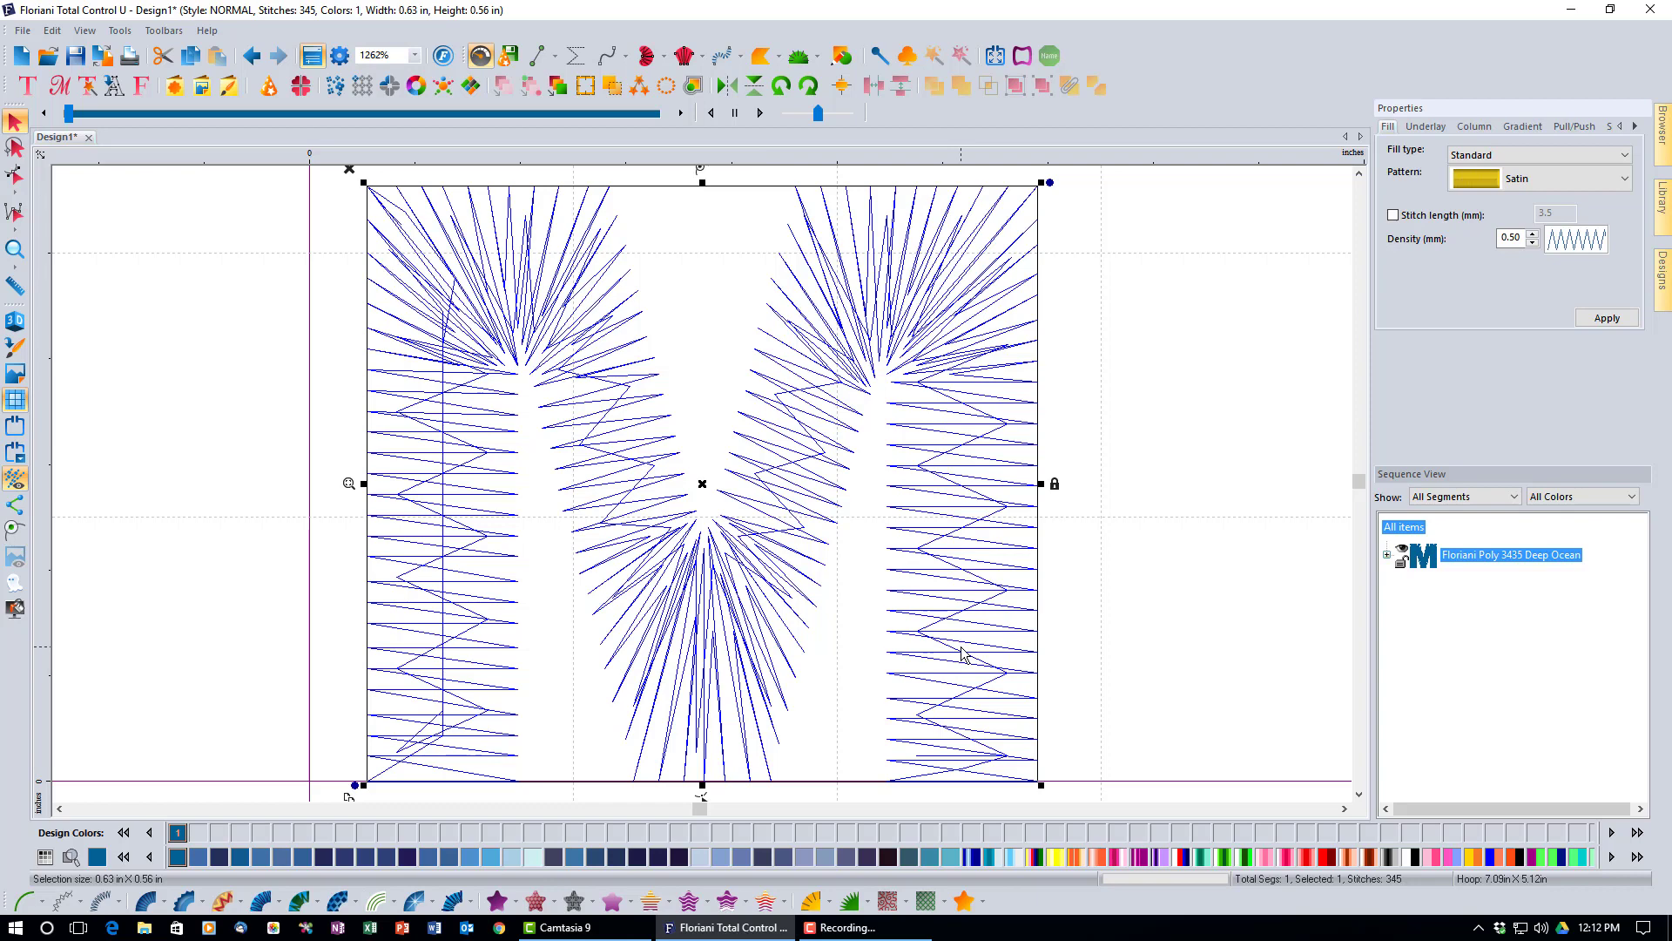
Step: Show the satin M at 1:1 in the 3D view, and delete it from the design
click(415, 54)
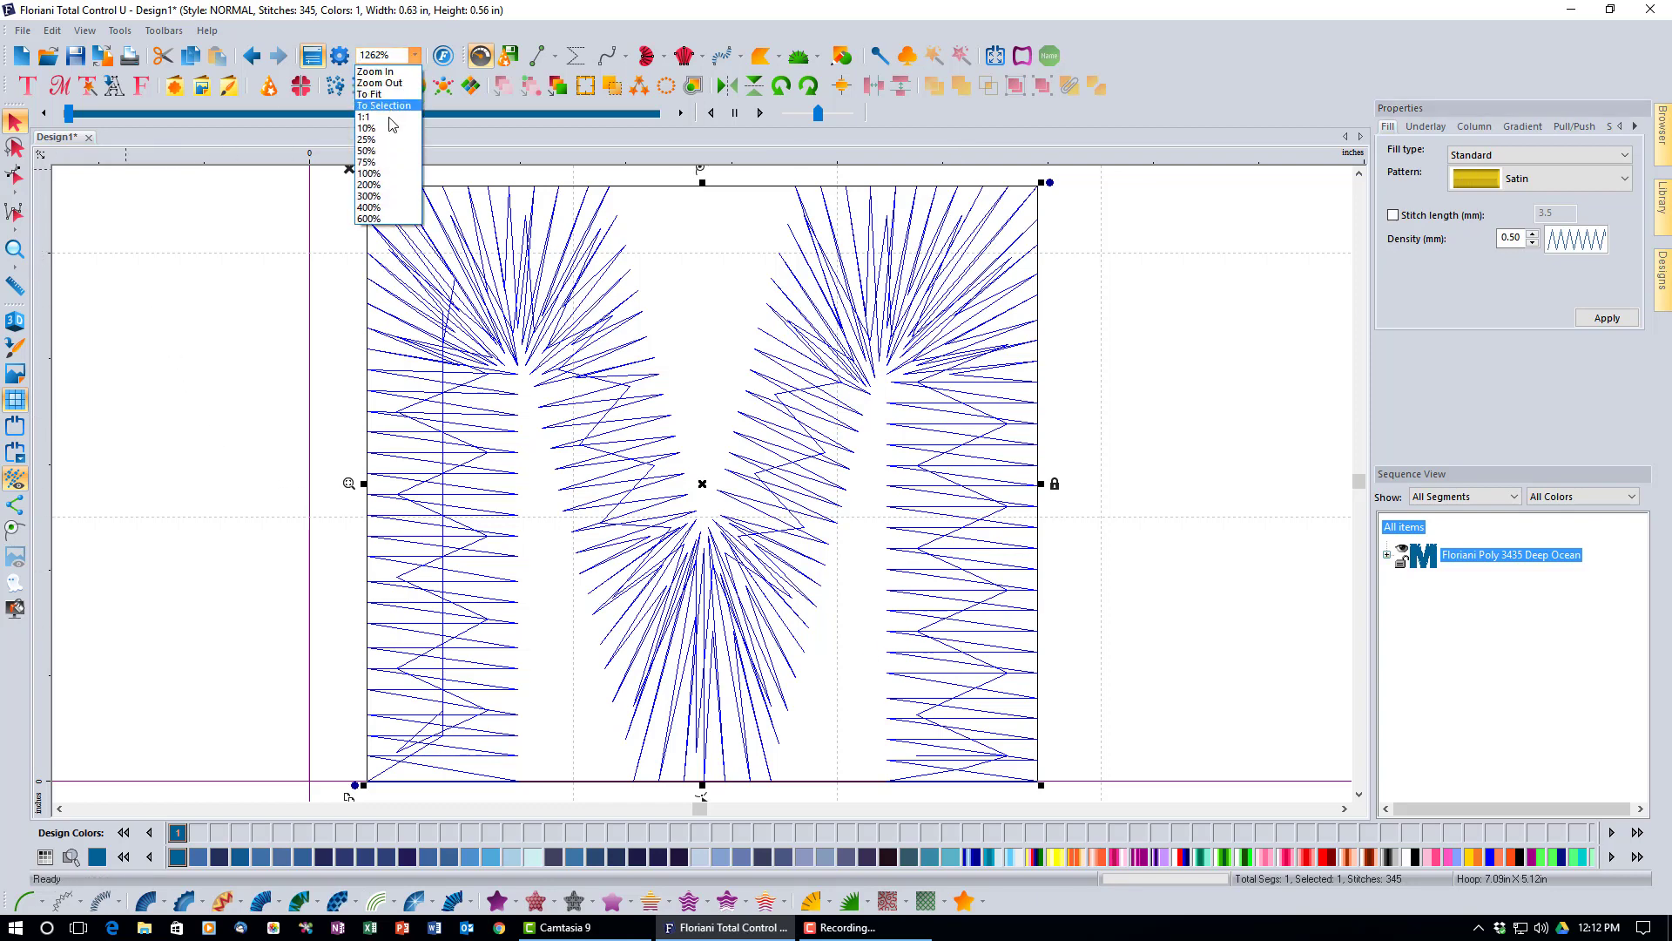
click(389, 118)
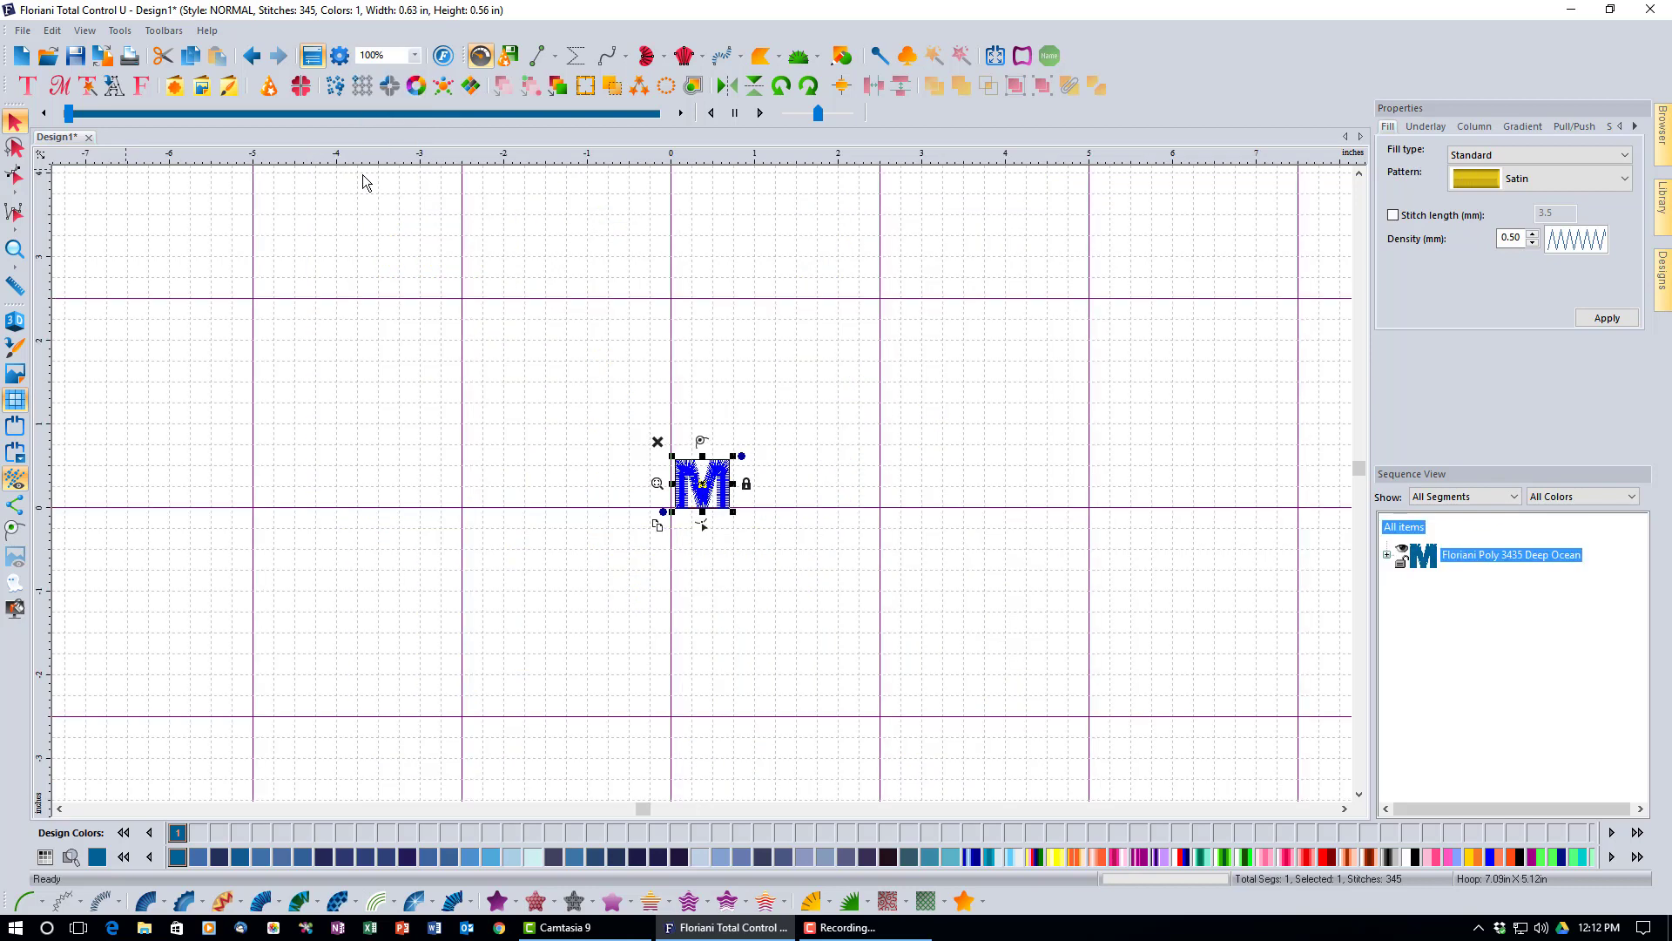
click(15, 321)
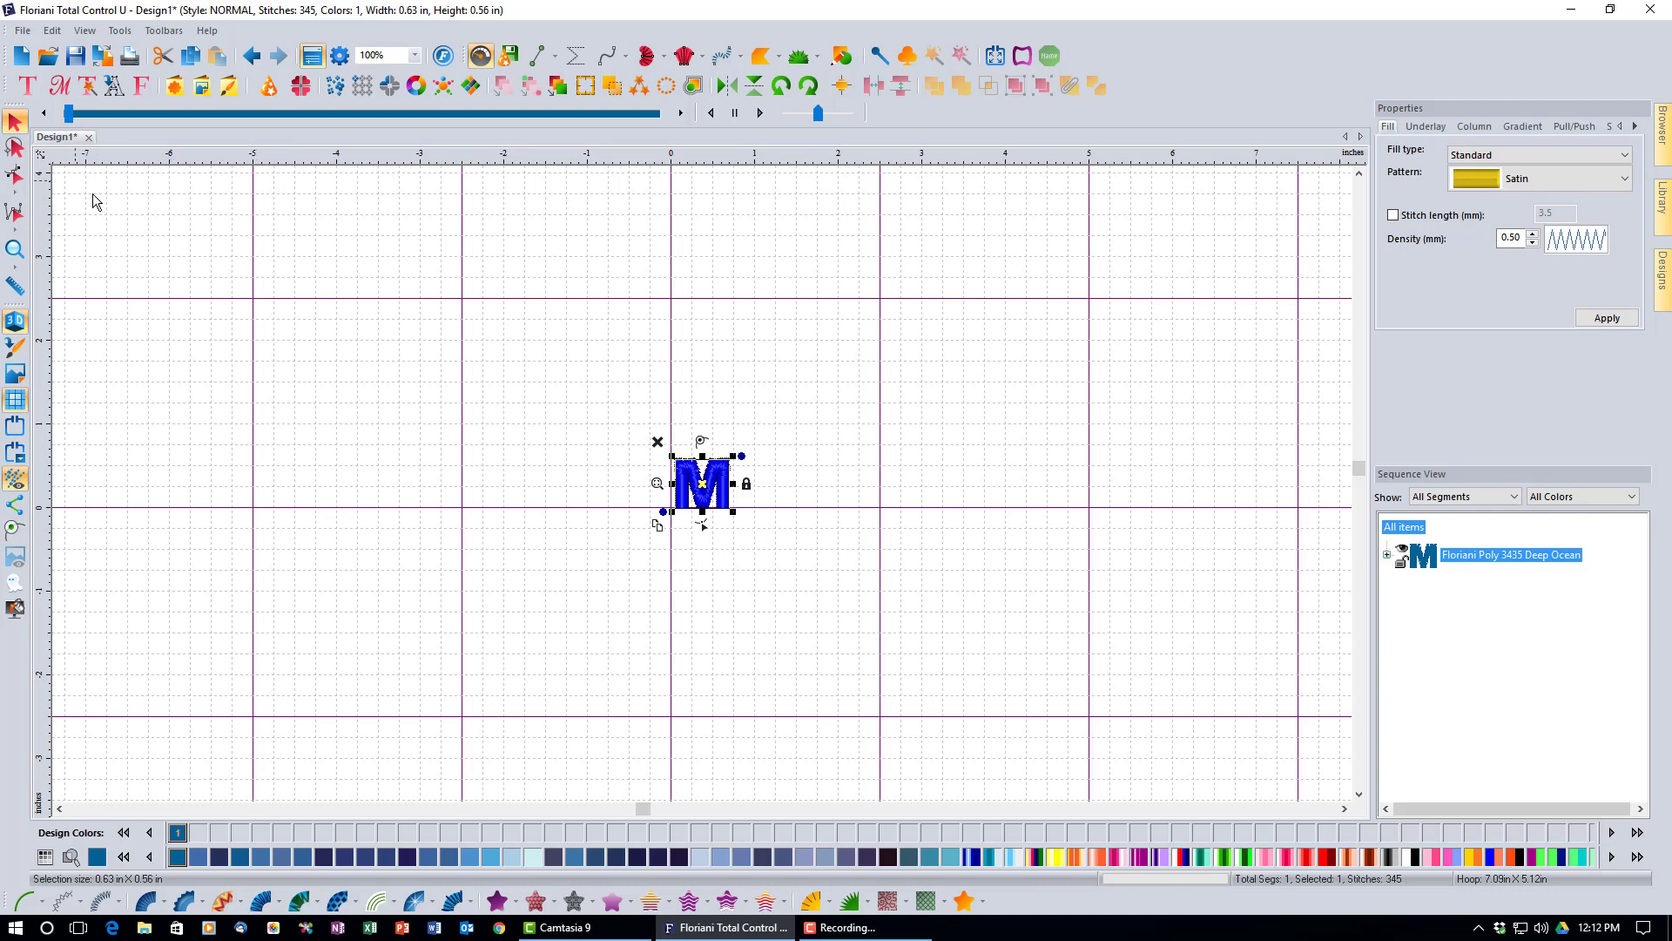
click(656, 442)
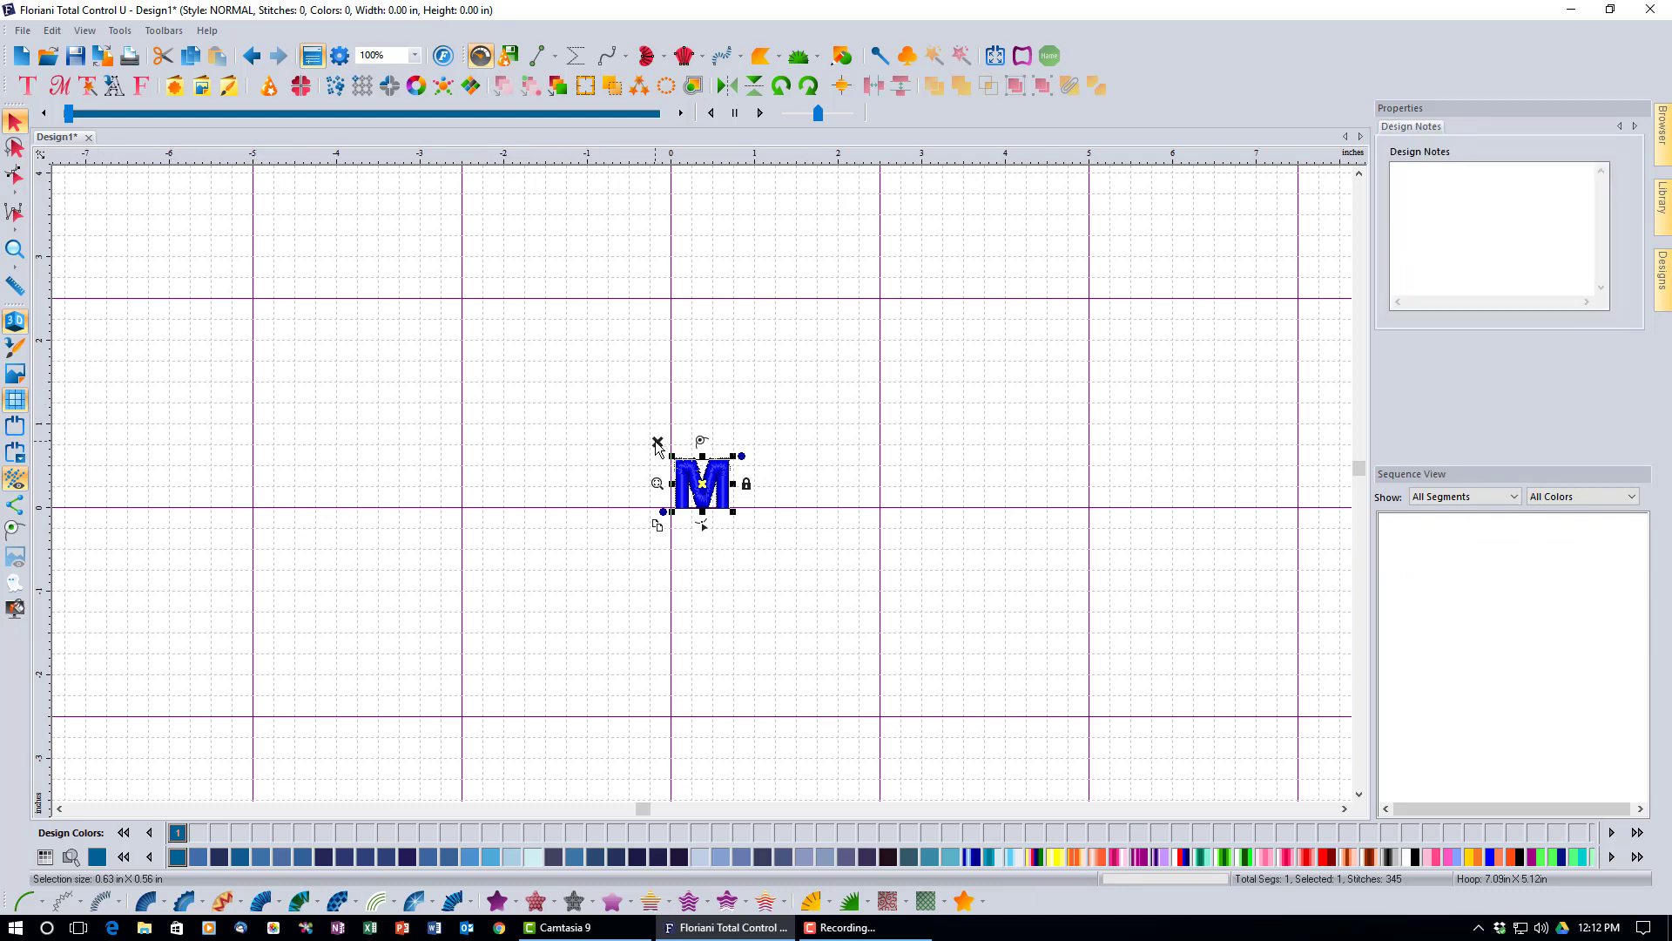
Step: Import a first name as Arial Black TTF artwork, and enlarge it proportionally to about 2.41 by 0.66 in
click(113, 85)
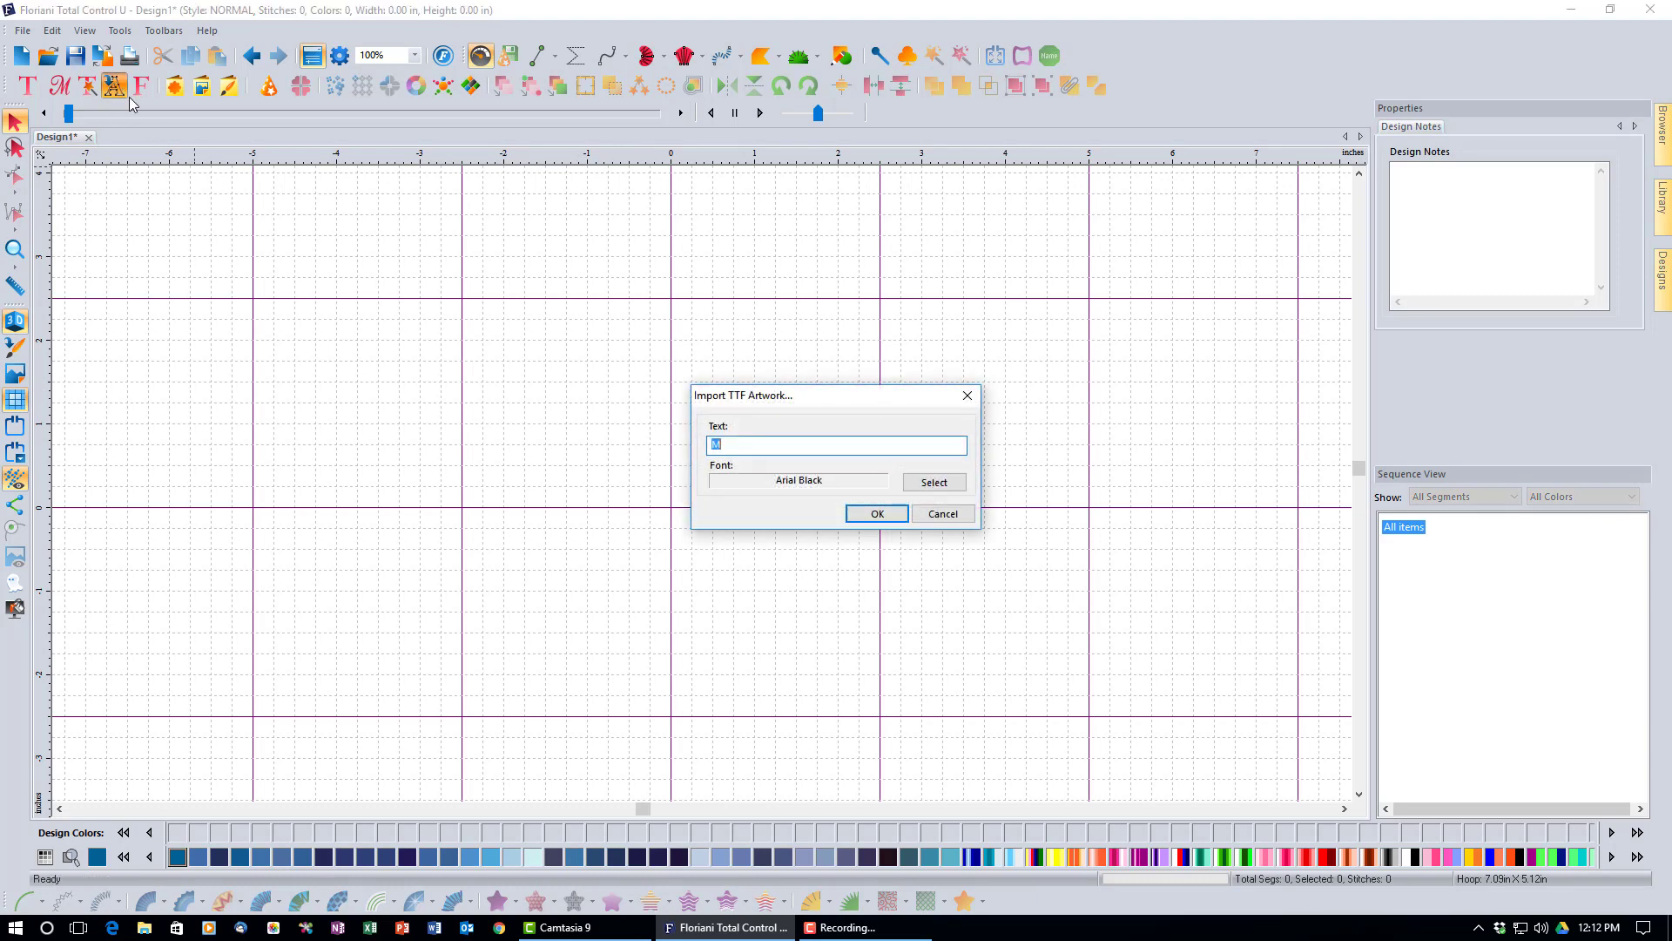
click(754, 447)
click(891, 517)
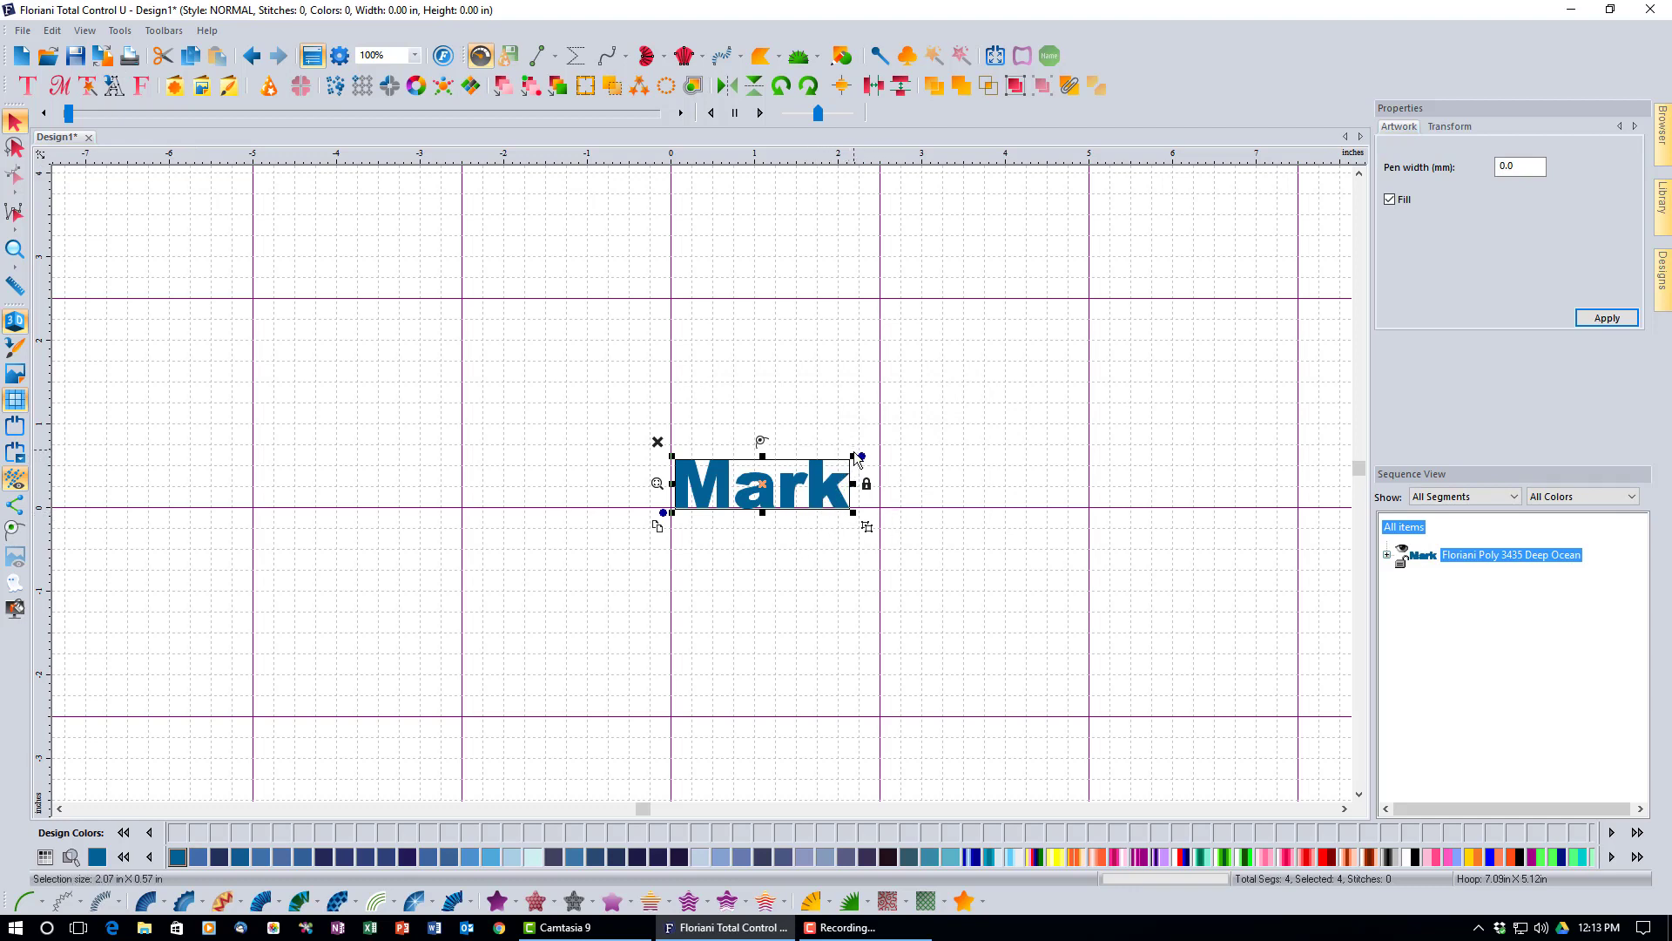
drag(855, 453, 882, 447)
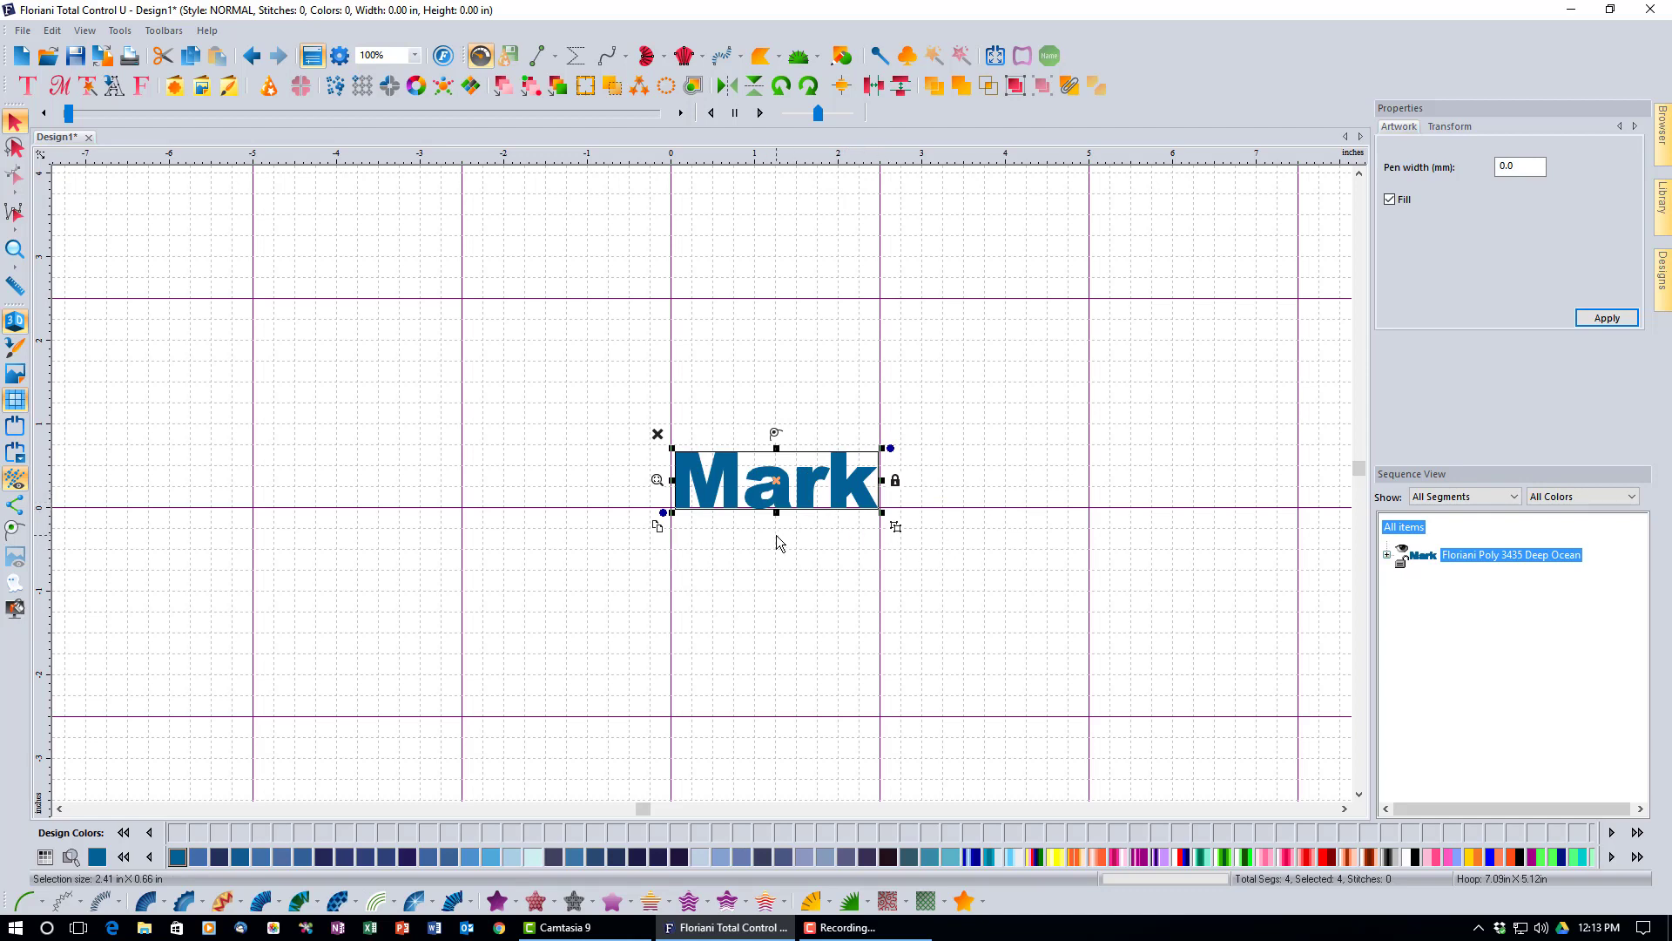
Step: Convert the name artwork to satin paths, and select each letter's segment in the sequence individually
click(449, 905)
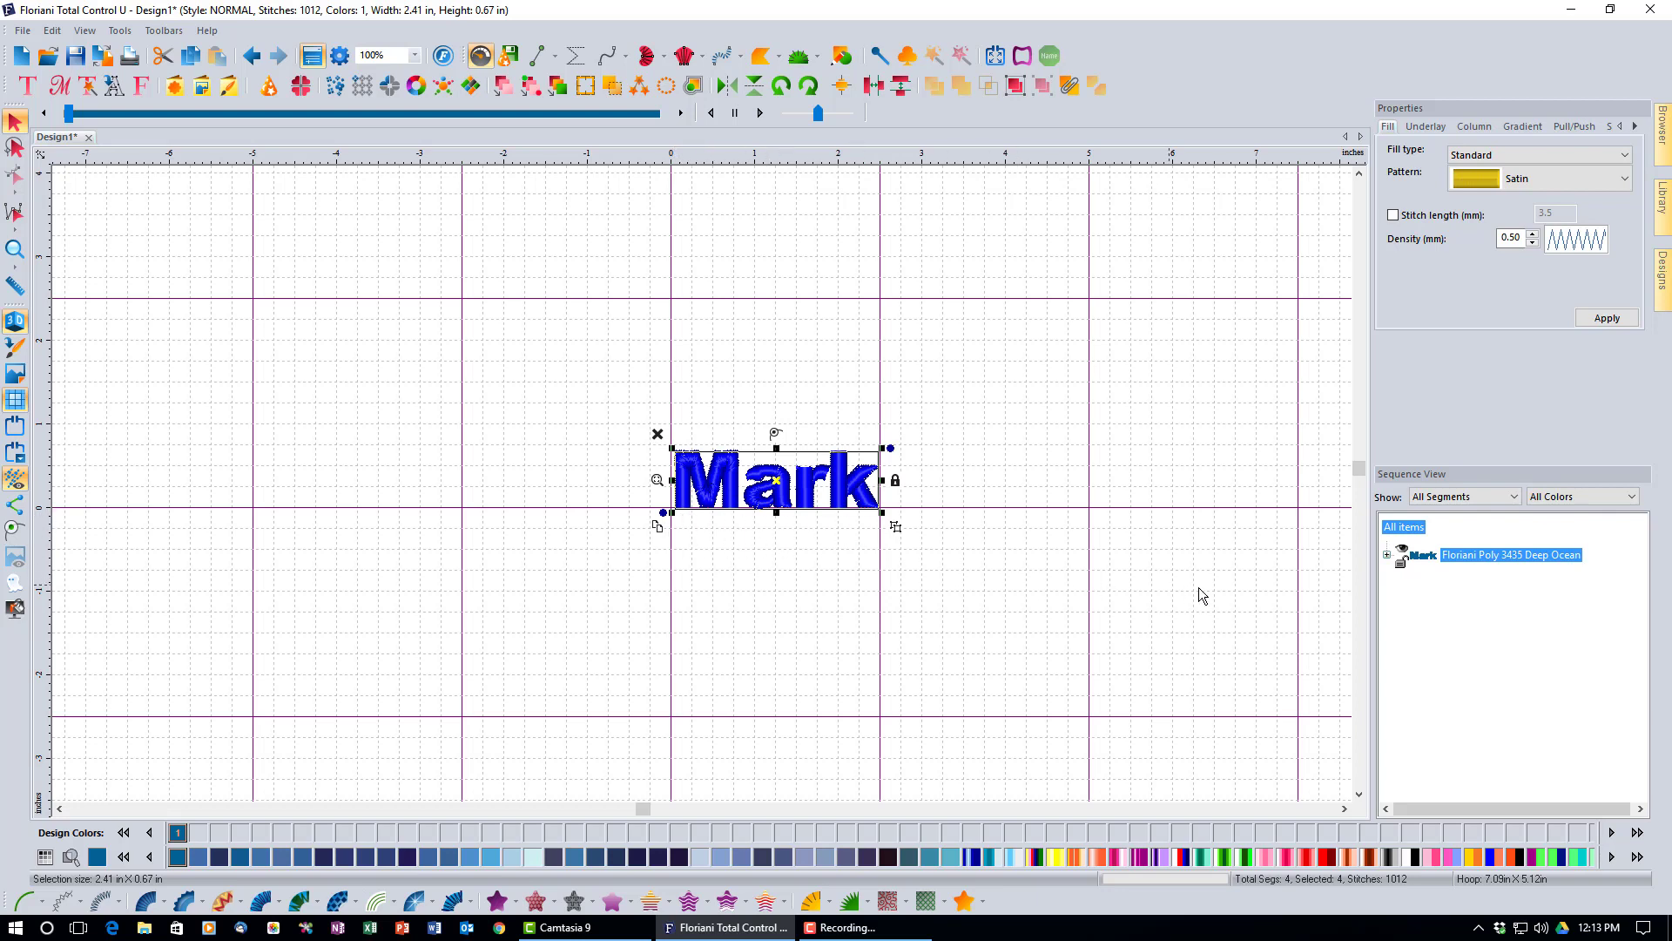
click(1388, 555)
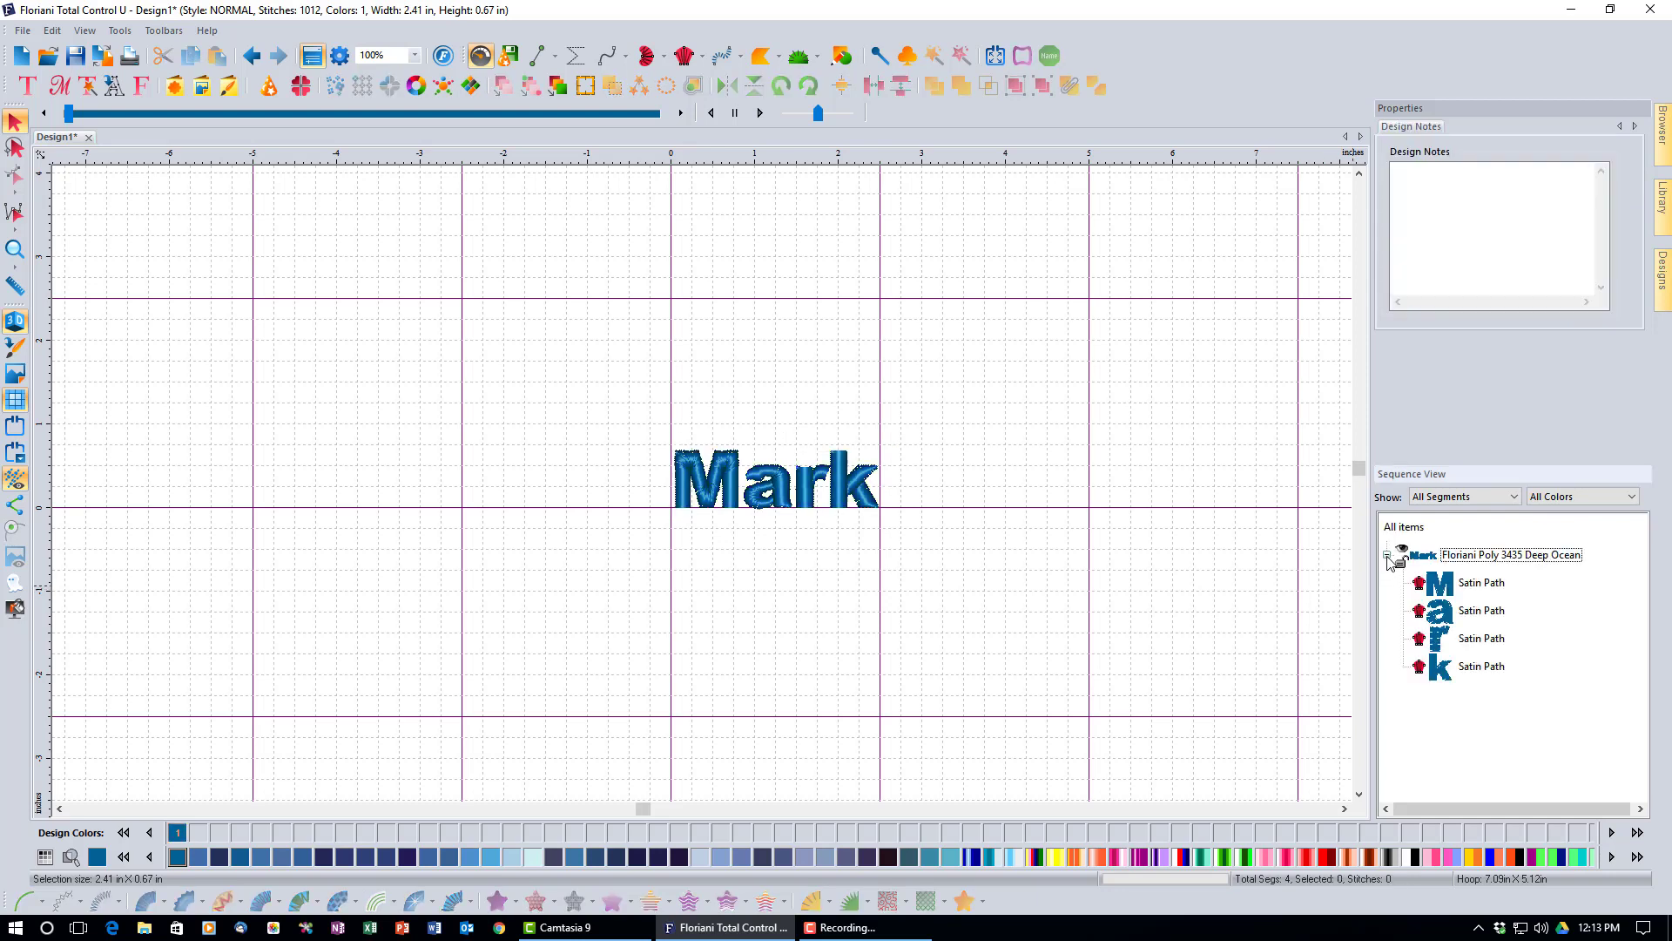
click(1502, 584)
click(1509, 612)
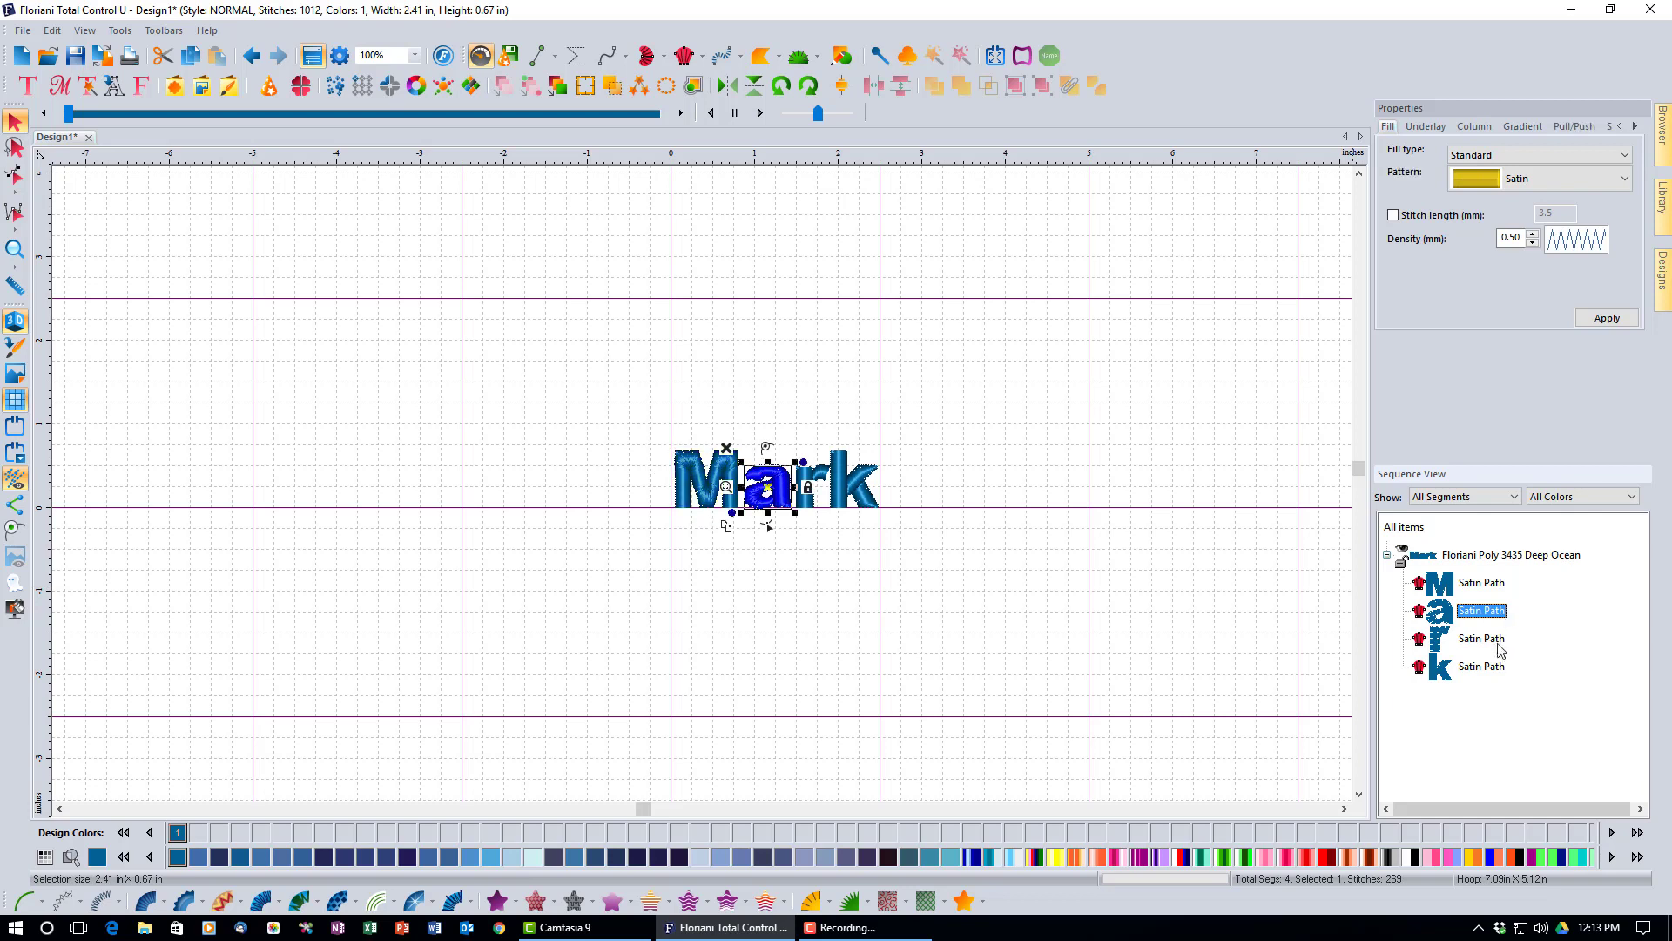
click(1495, 641)
click(1487, 668)
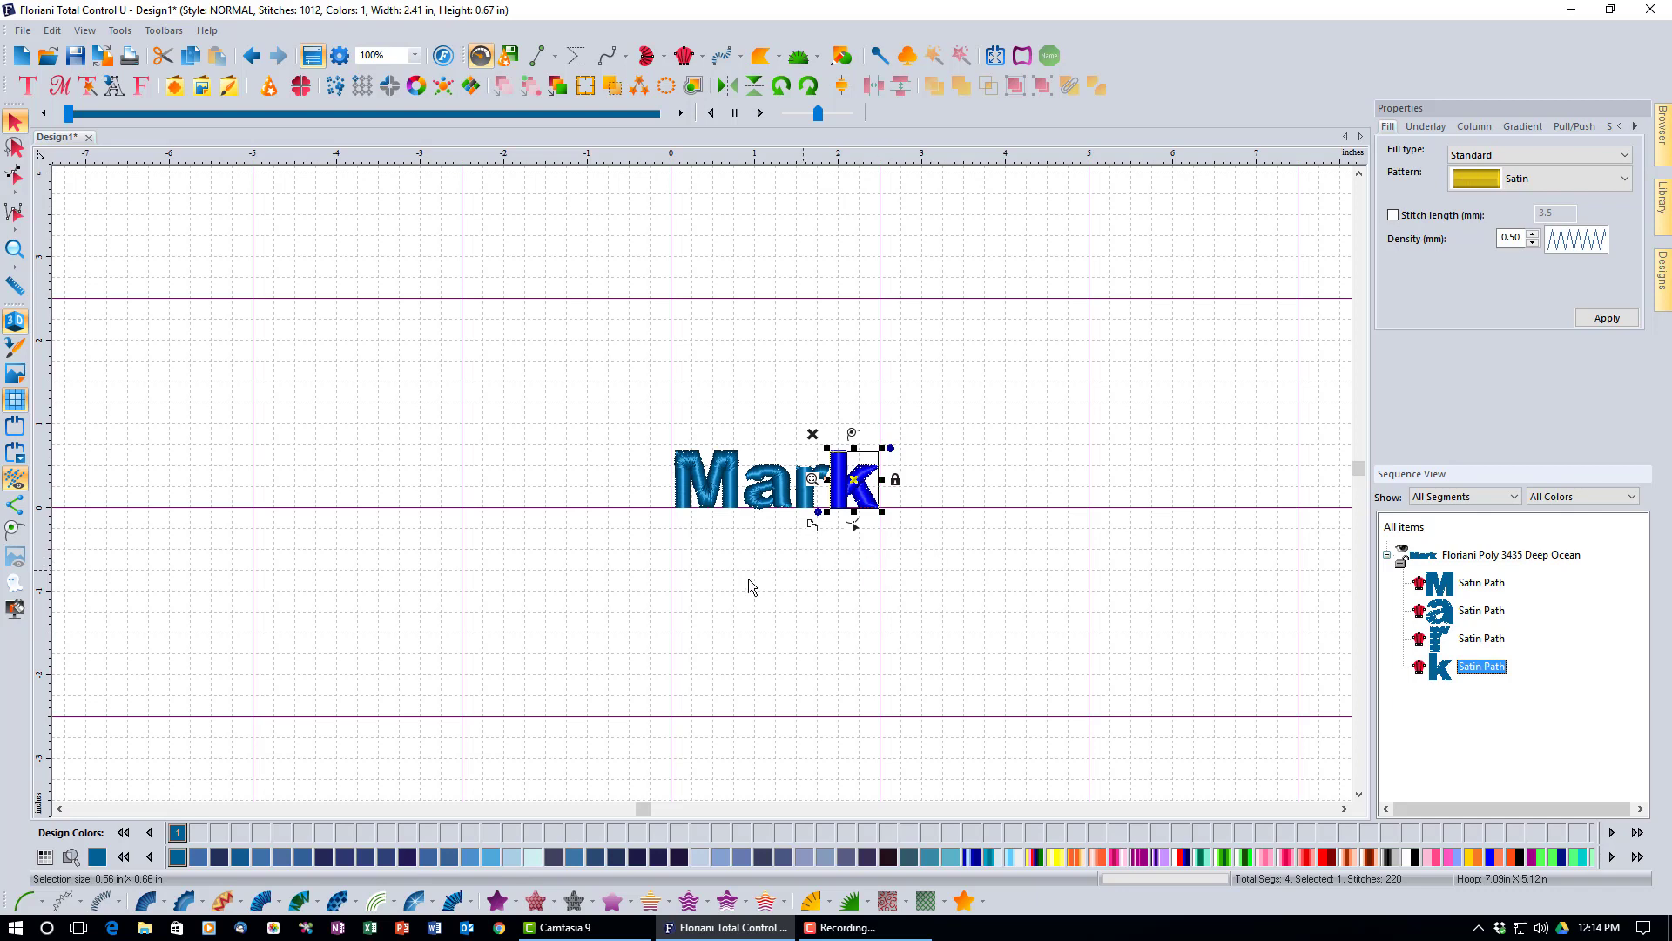
Step: Delete all four satin letters of the name from the design
drag(601, 407, 934, 593)
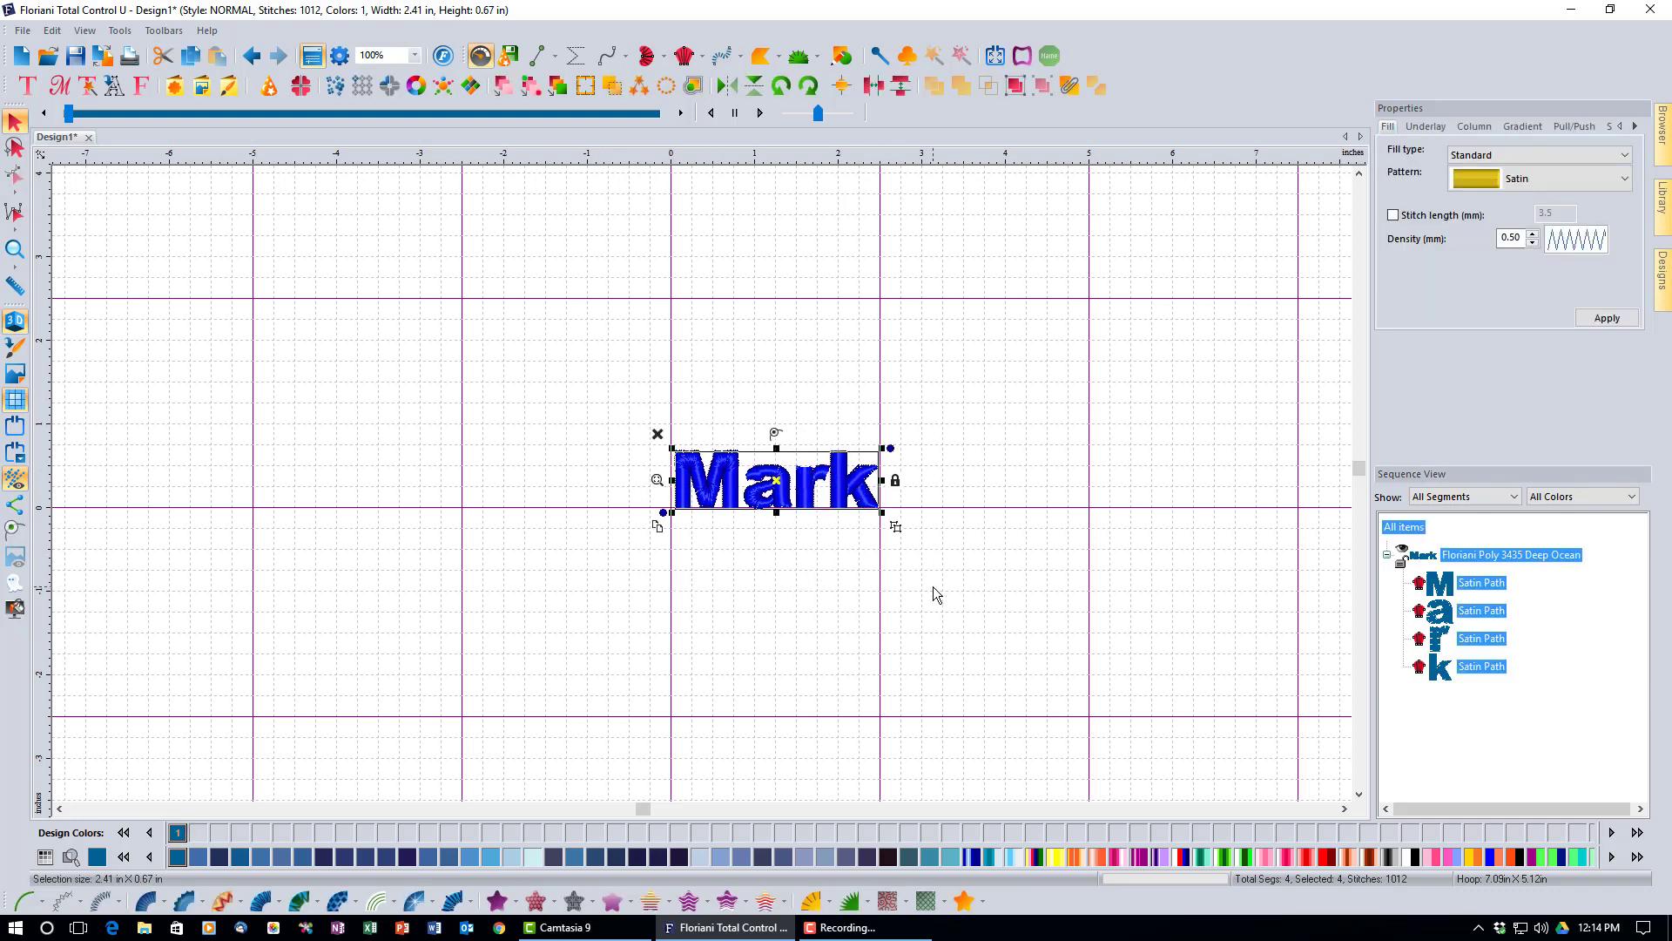
key(Delete)
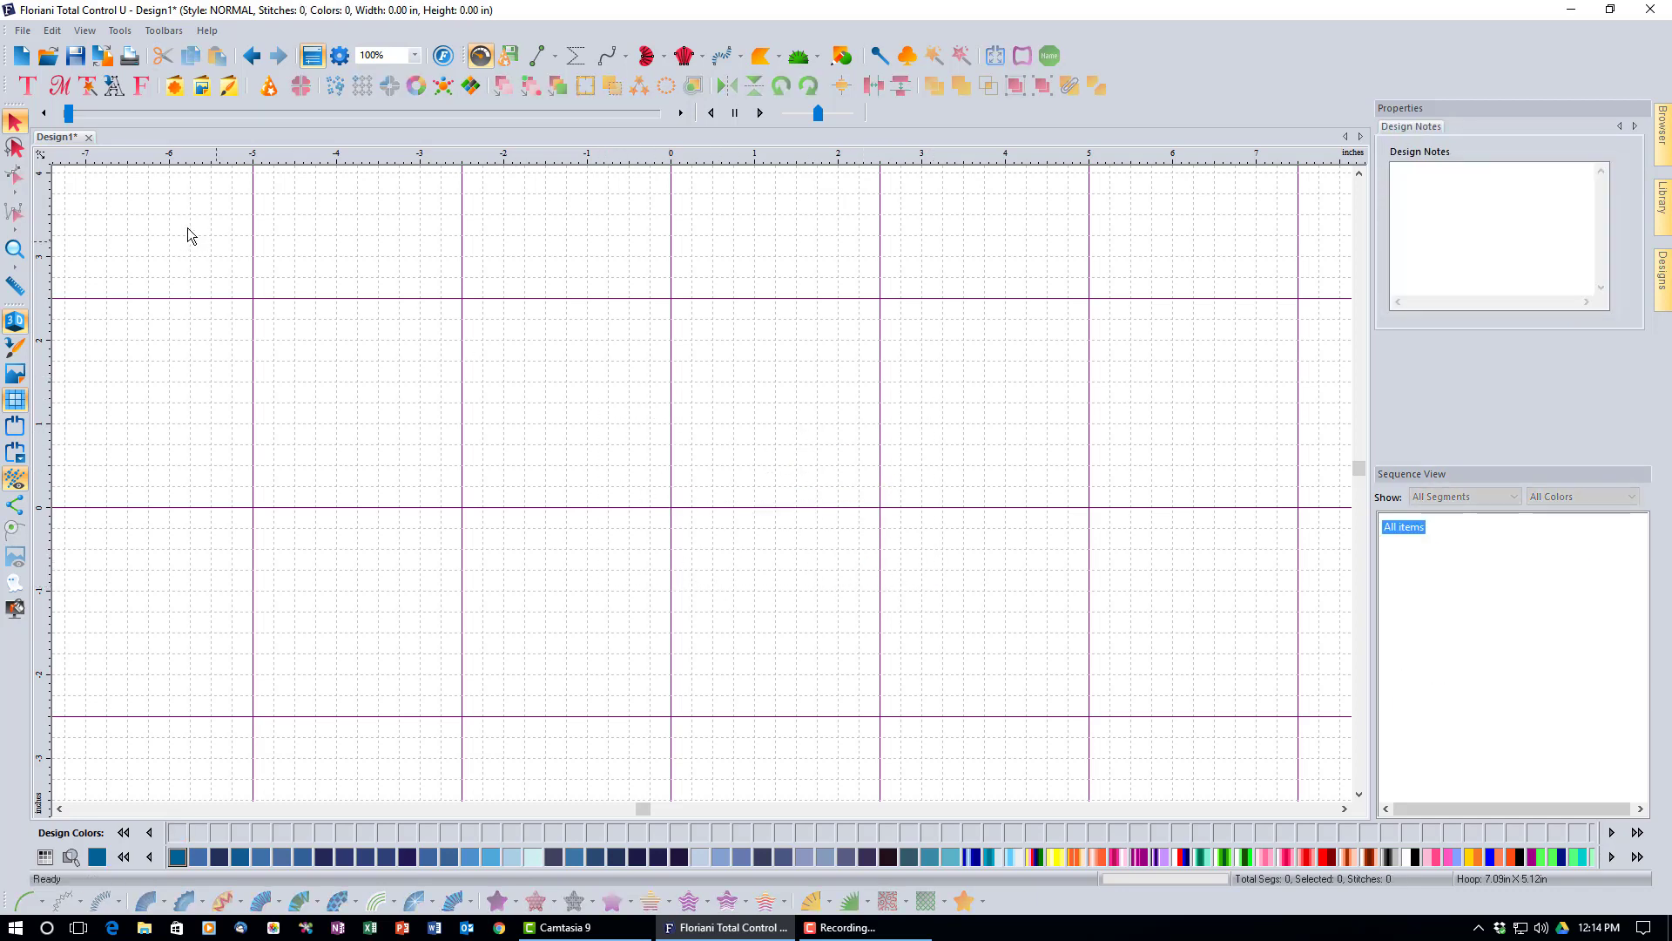
Step: Import the letter M as Arial Black TTF artwork, and enlarge it proportionally to about 3.87 by 3.44 in
click(114, 85)
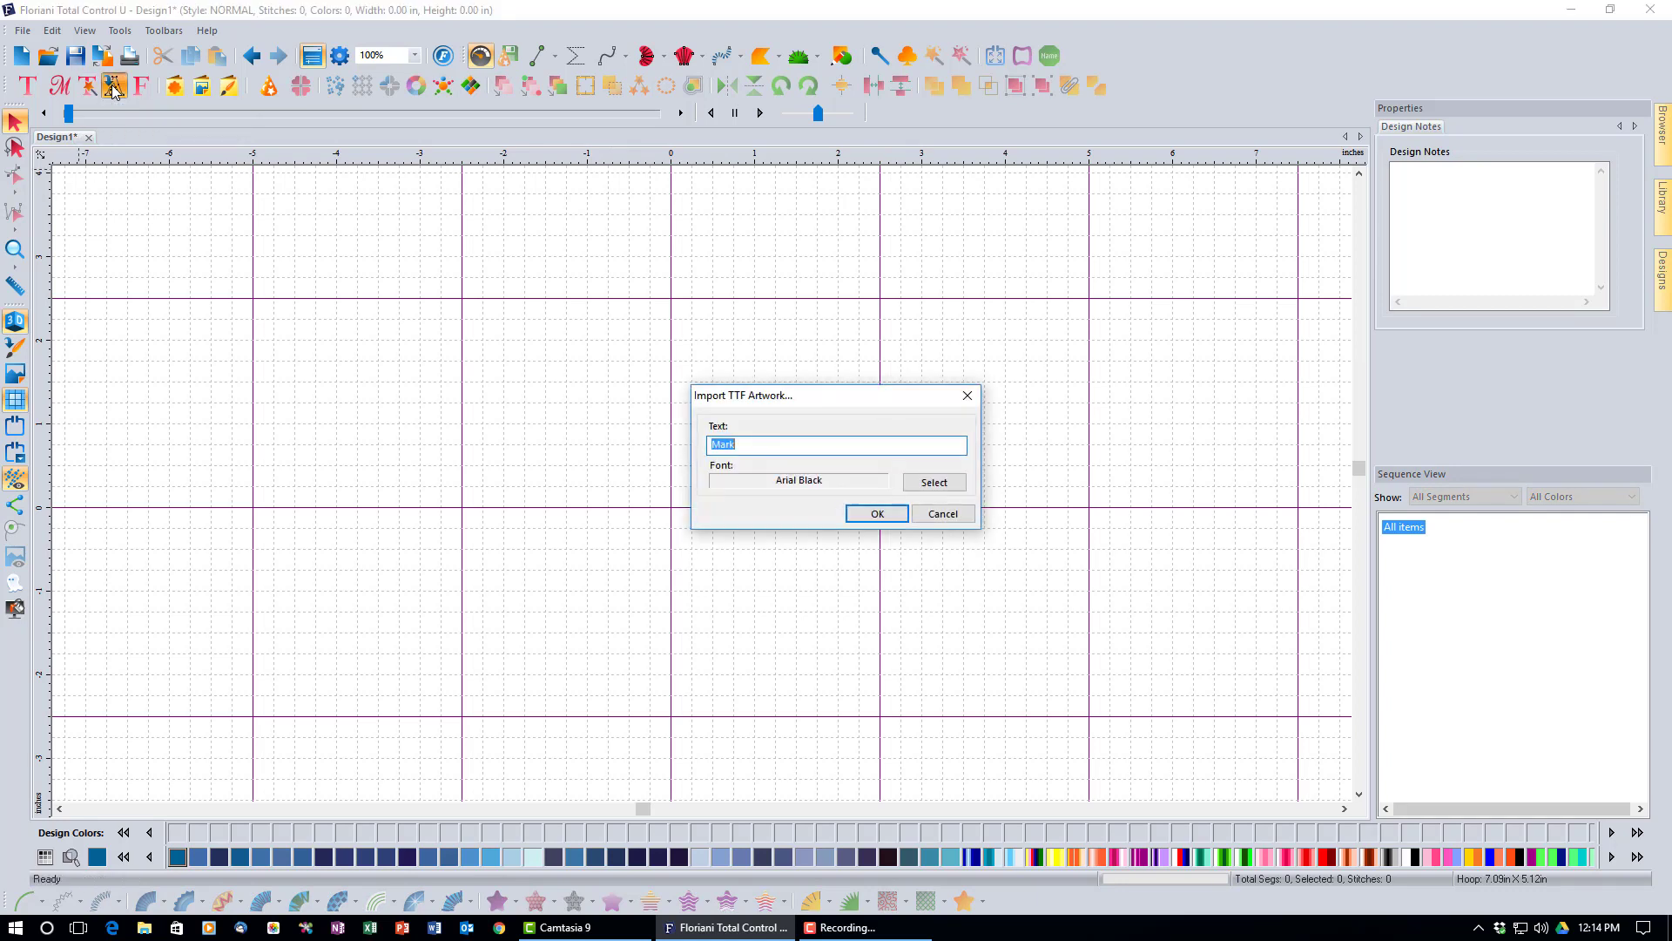
click(763, 447)
key(BackSpace)
key(BackSpace)
key(BackSpace)
click(869, 514)
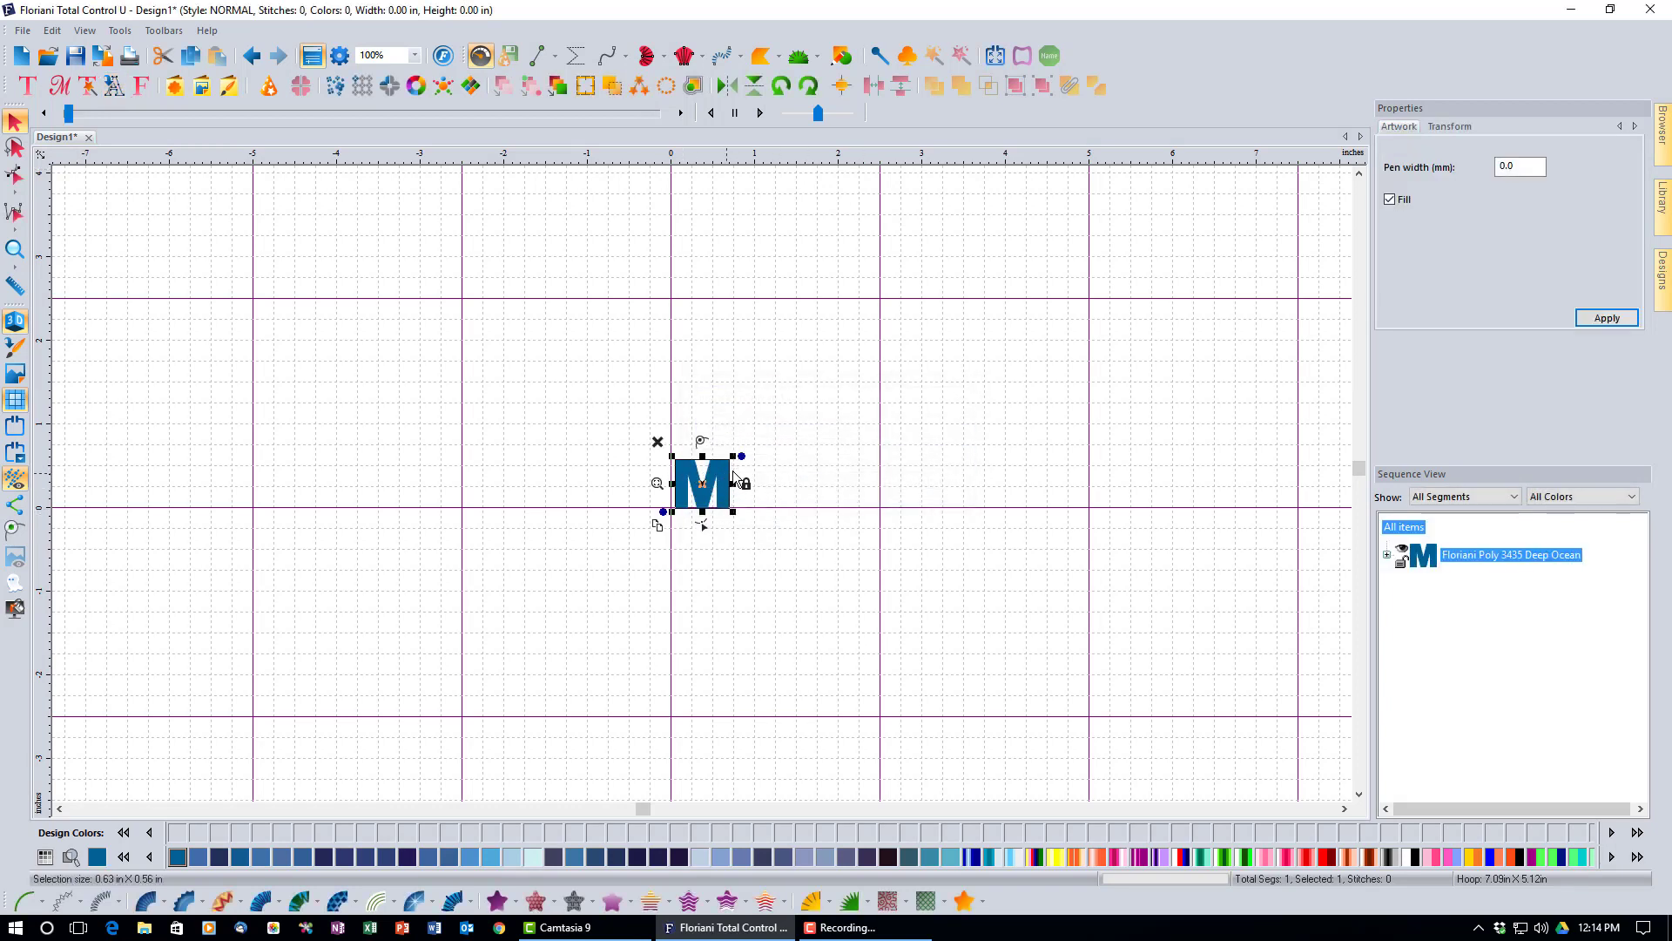
drag(732, 455, 1024, 227)
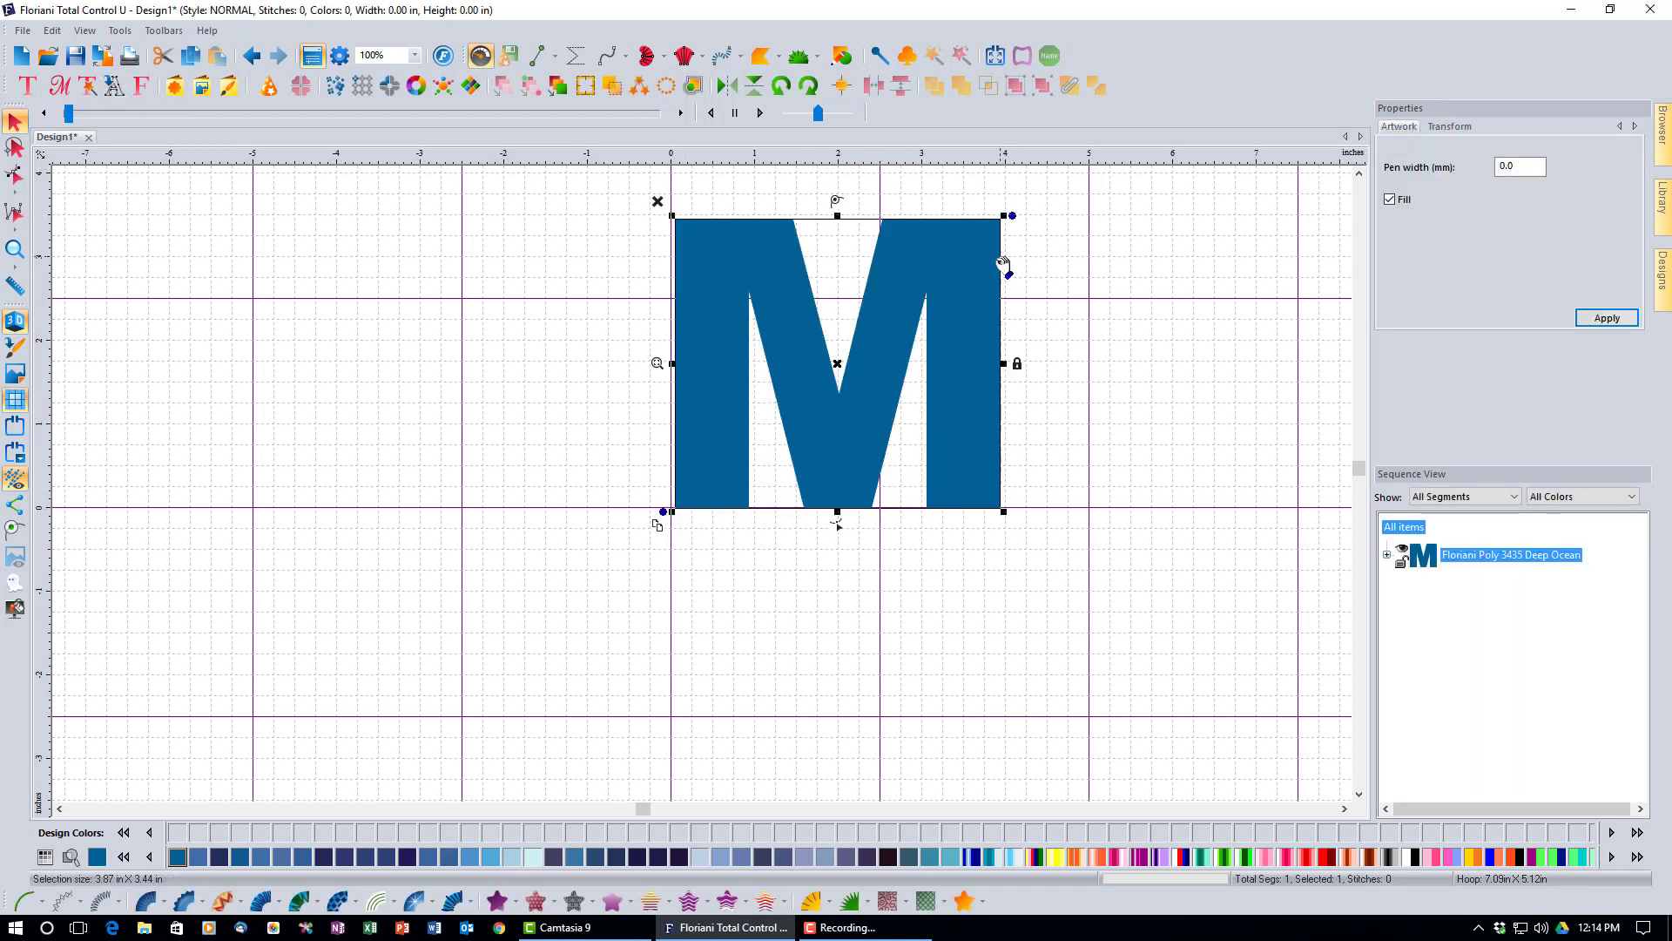
Step: Check the M artwork's dimensions, move it near the center of the design area, and apply a preset fill stitch to it
click(1450, 126)
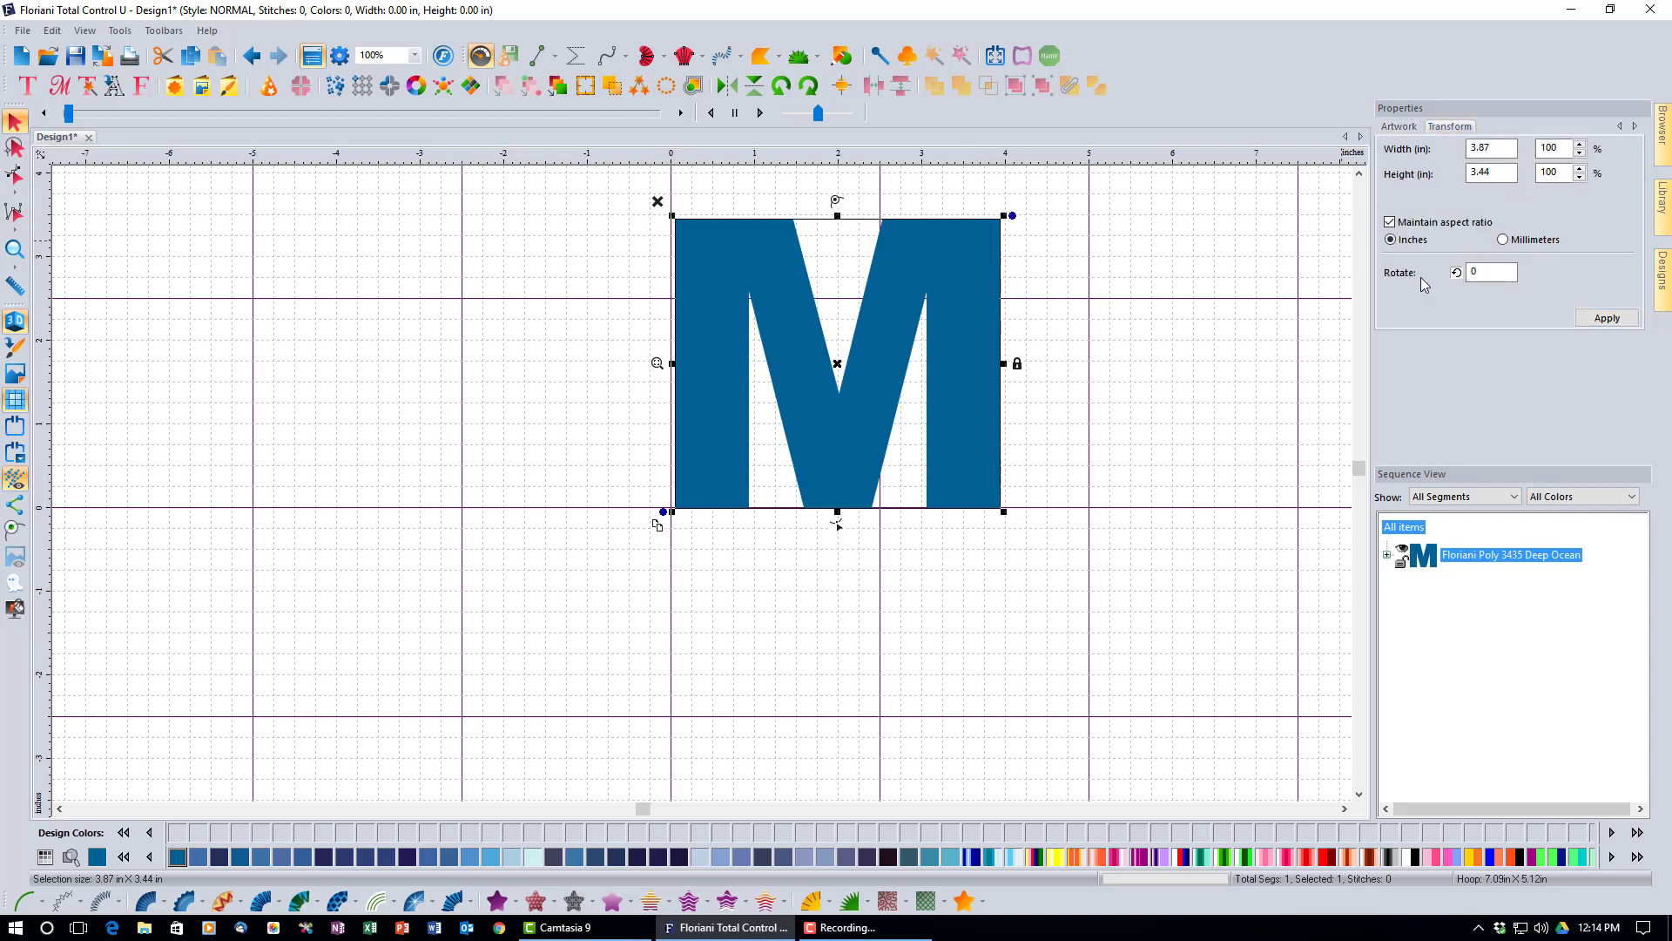
drag(939, 280, 797, 386)
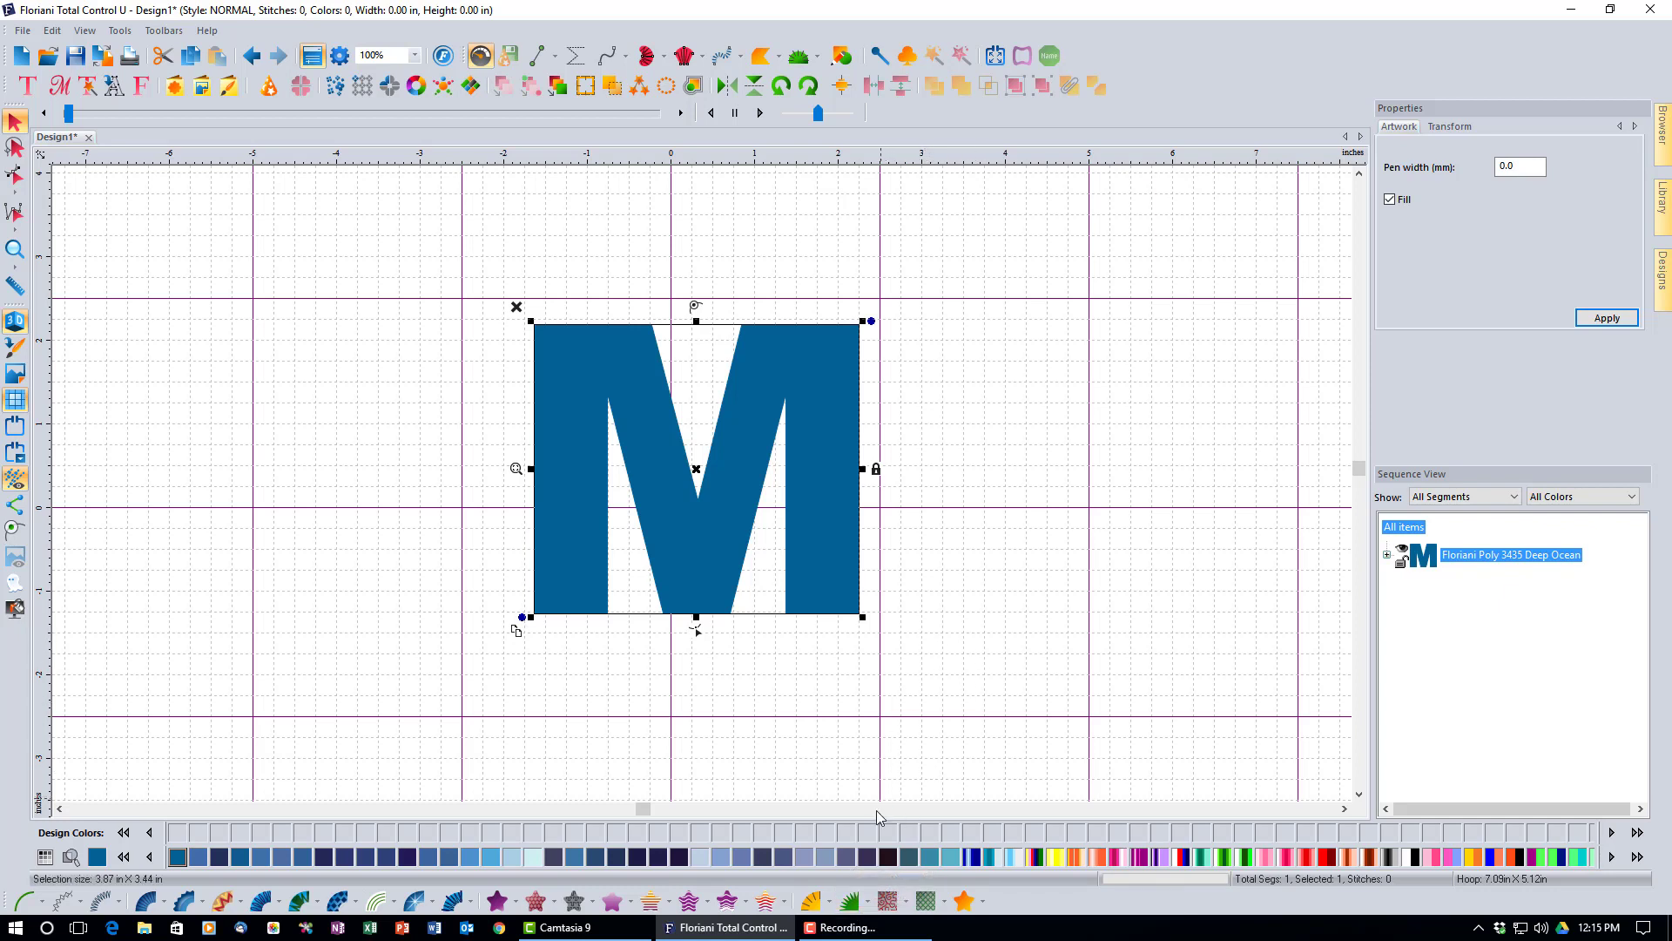
click(852, 906)
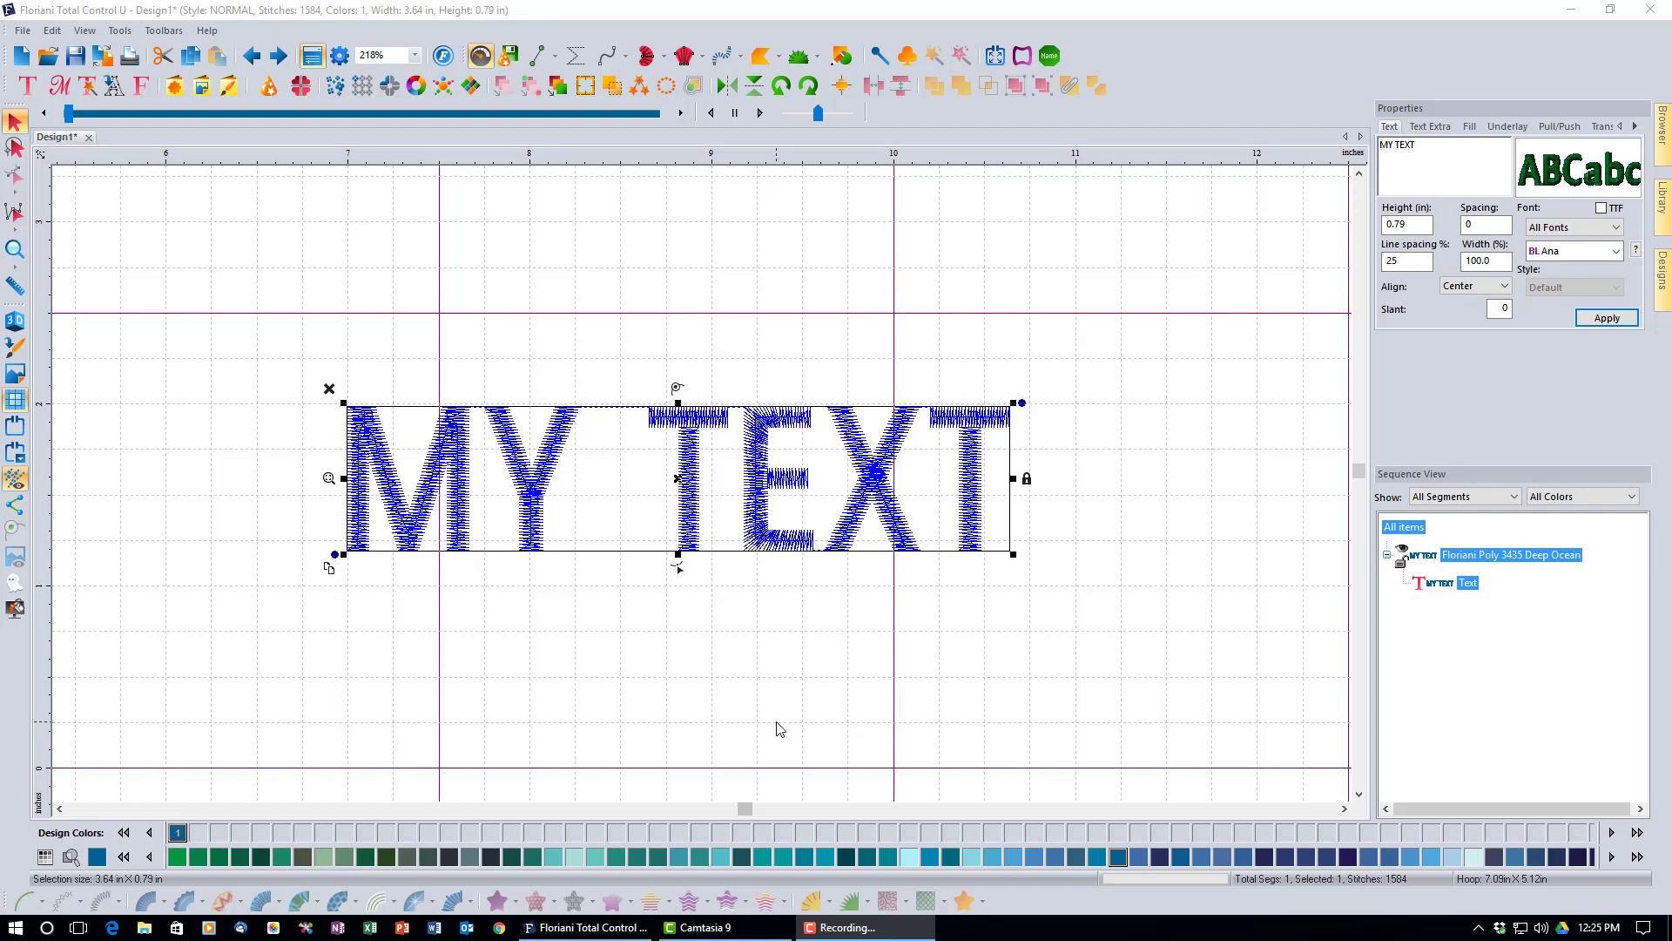
Step: Break up the MY TEXT lettering into individual letter segments
click(36, 88)
click(21, 113)
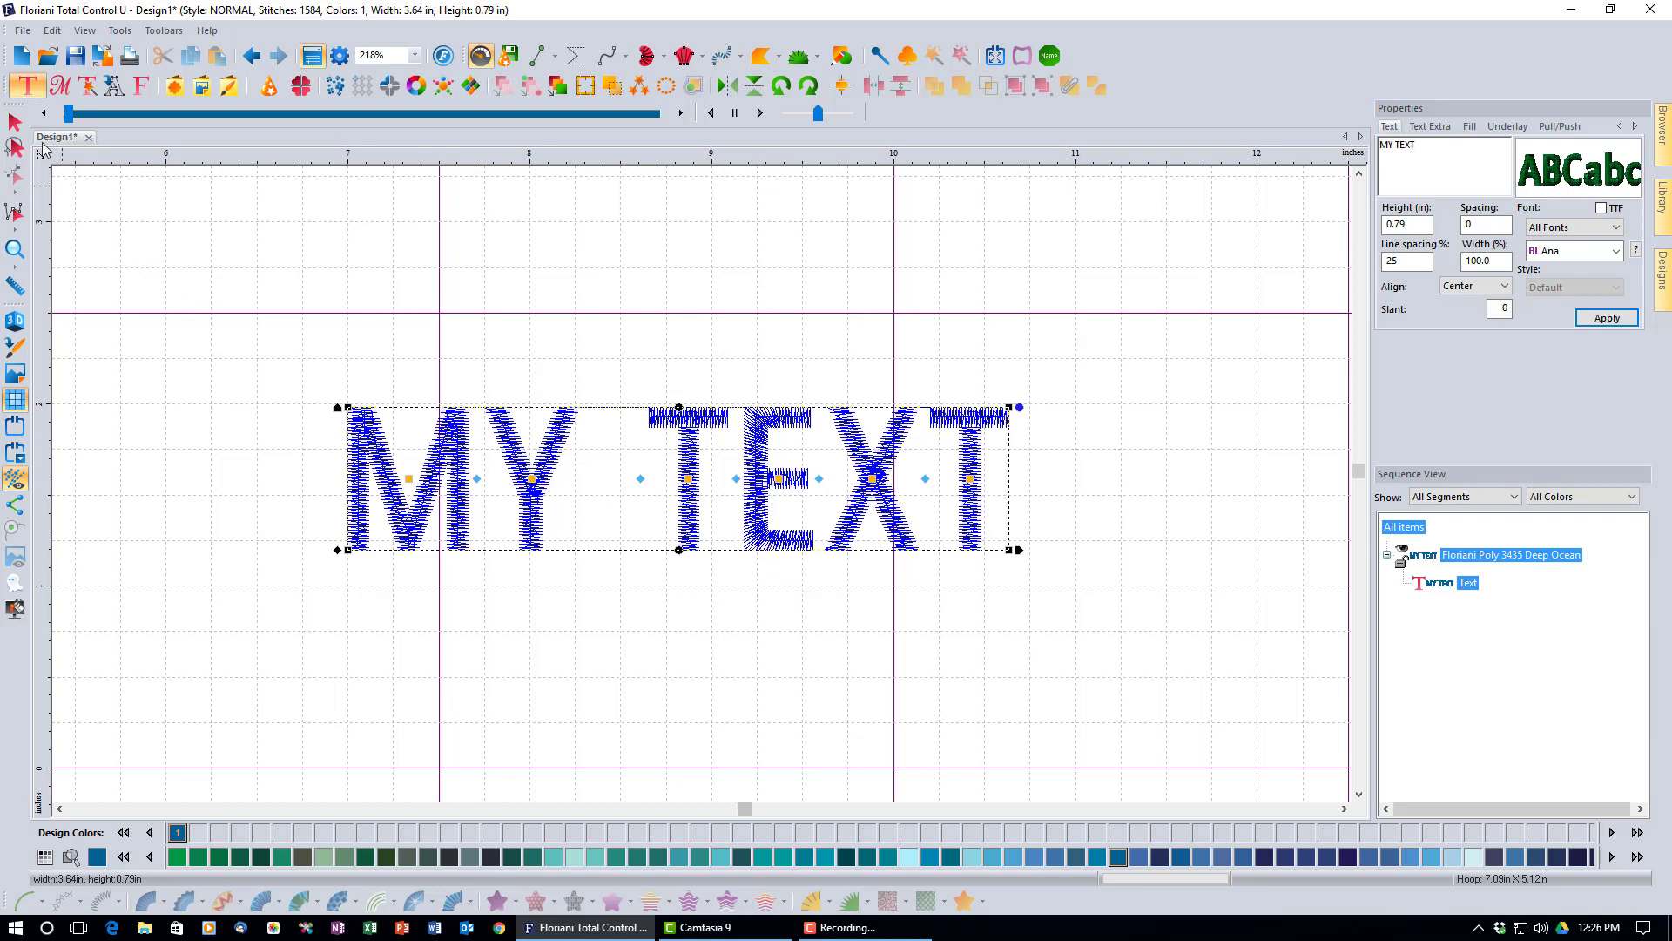
click(8, 124)
click(692, 432)
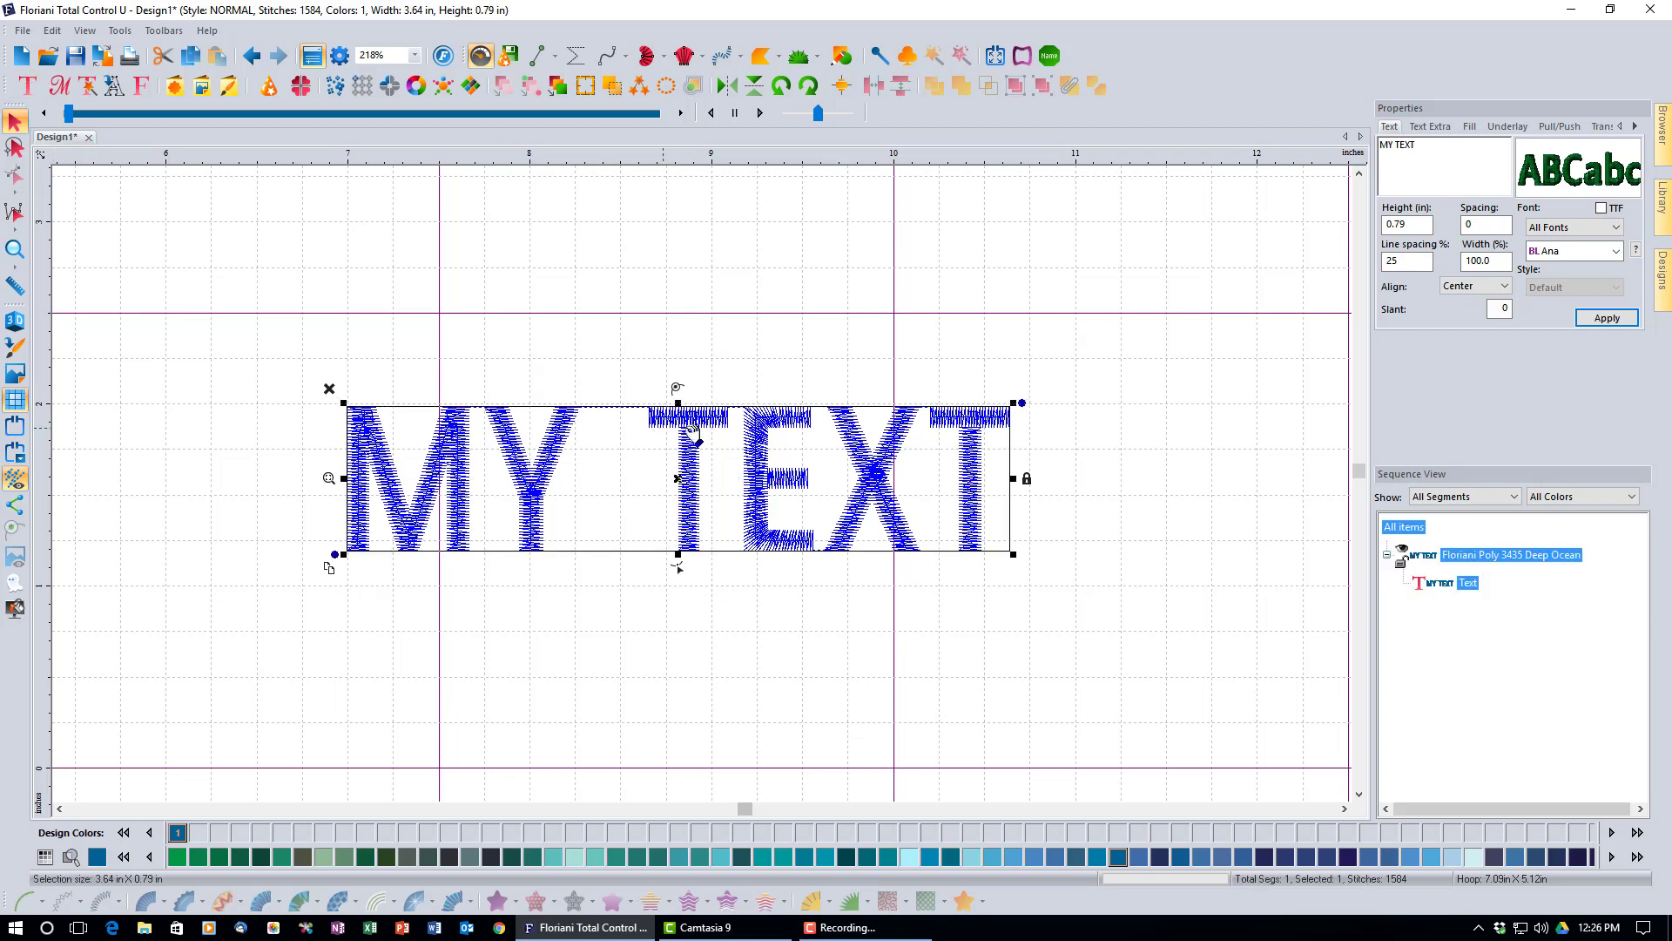
right_click(694, 433)
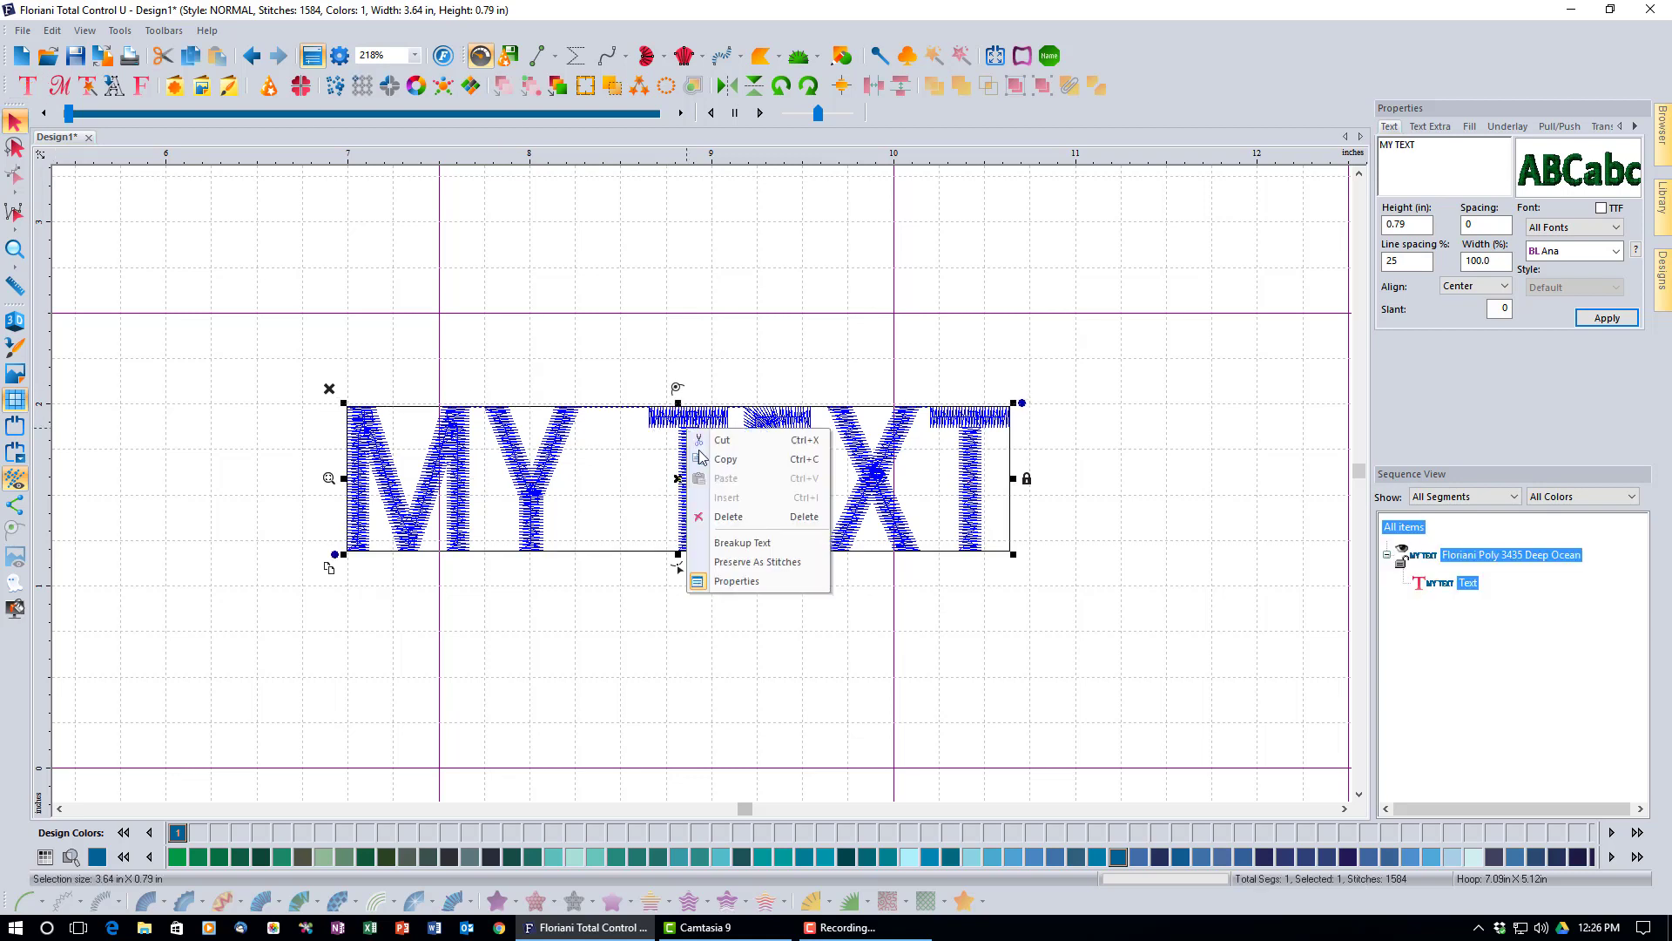
click(768, 545)
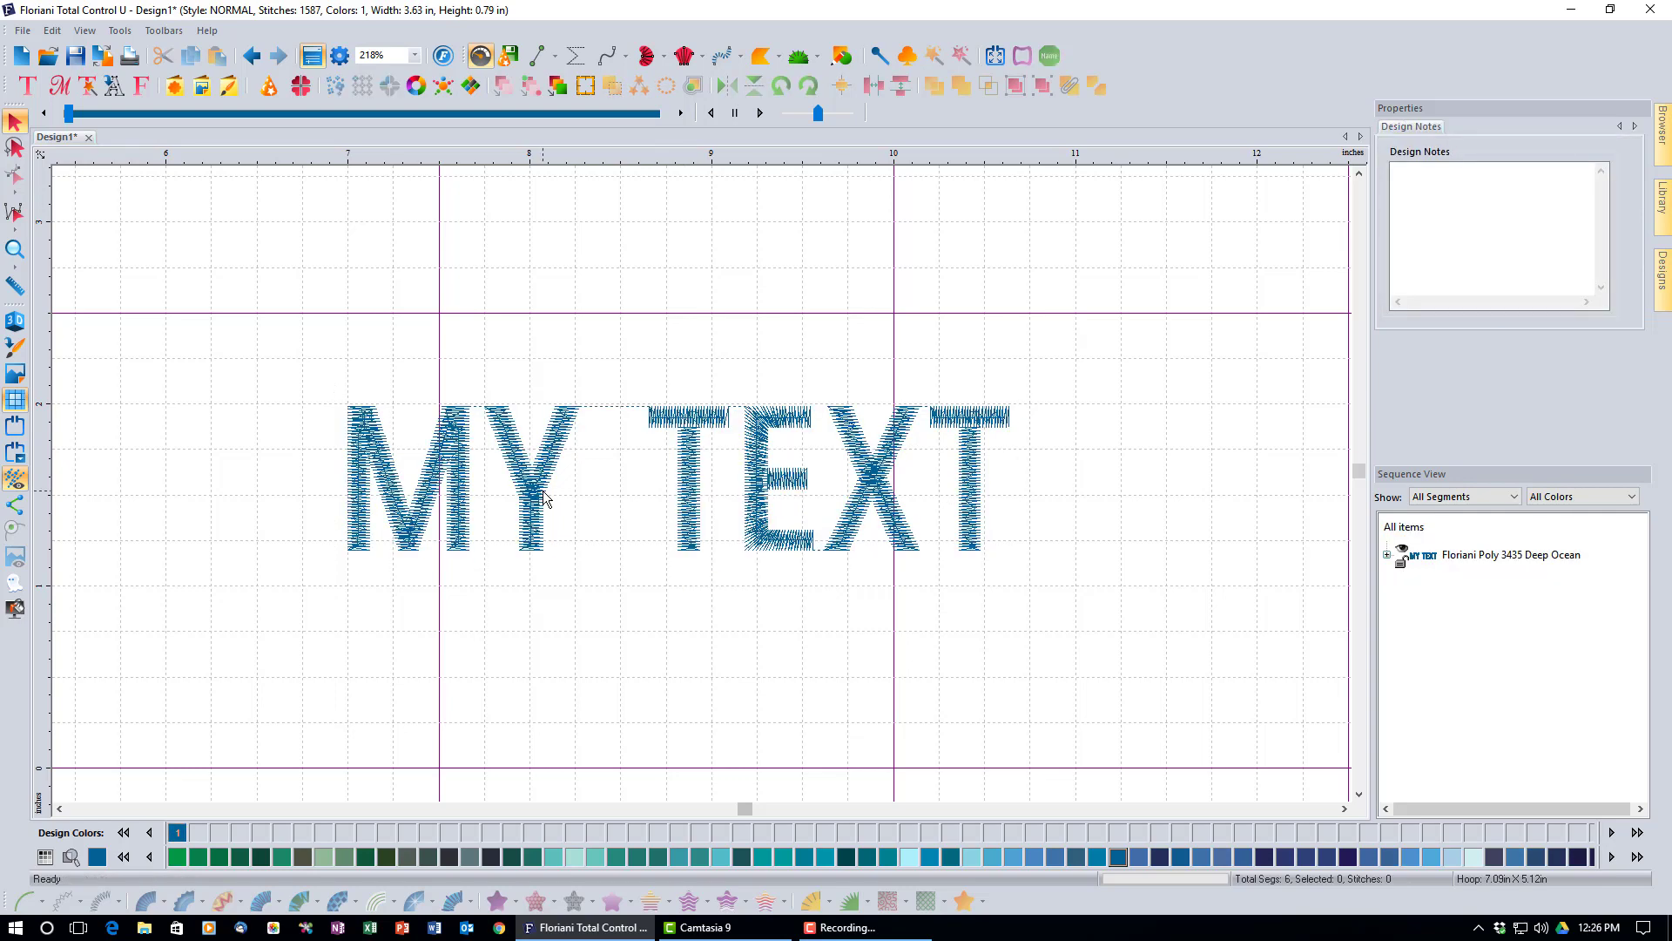
Step: Expand the Deep Ocean color group in the sequence, and select the satin paths of M, Y and the first T individually
click(1387, 556)
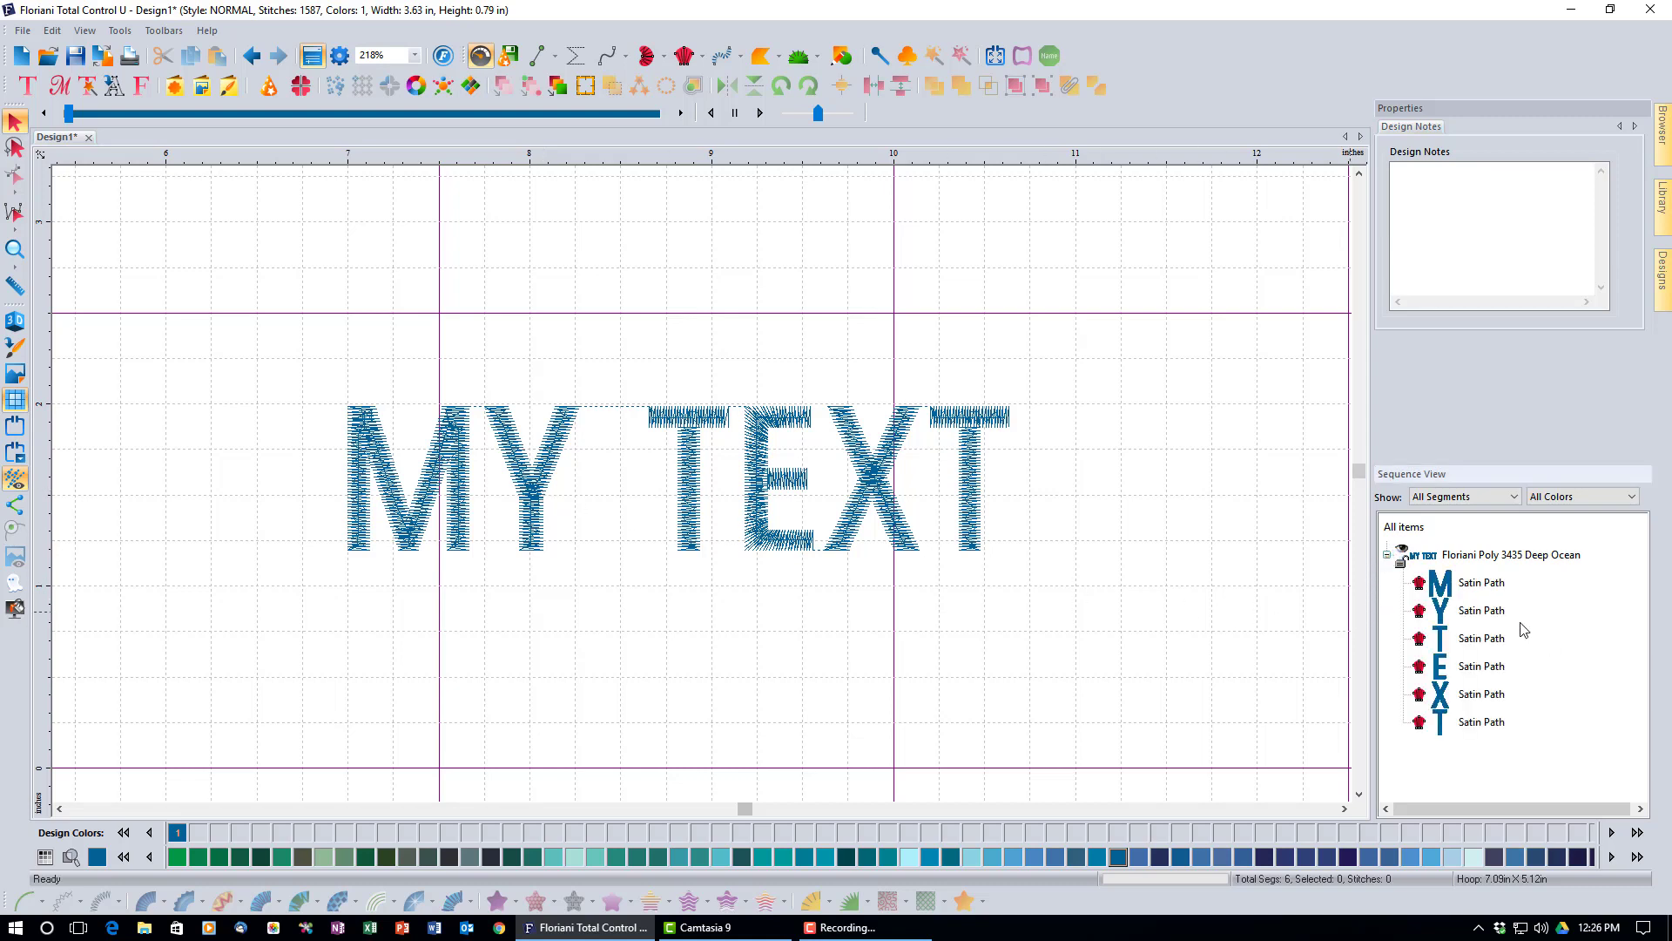
click(1484, 584)
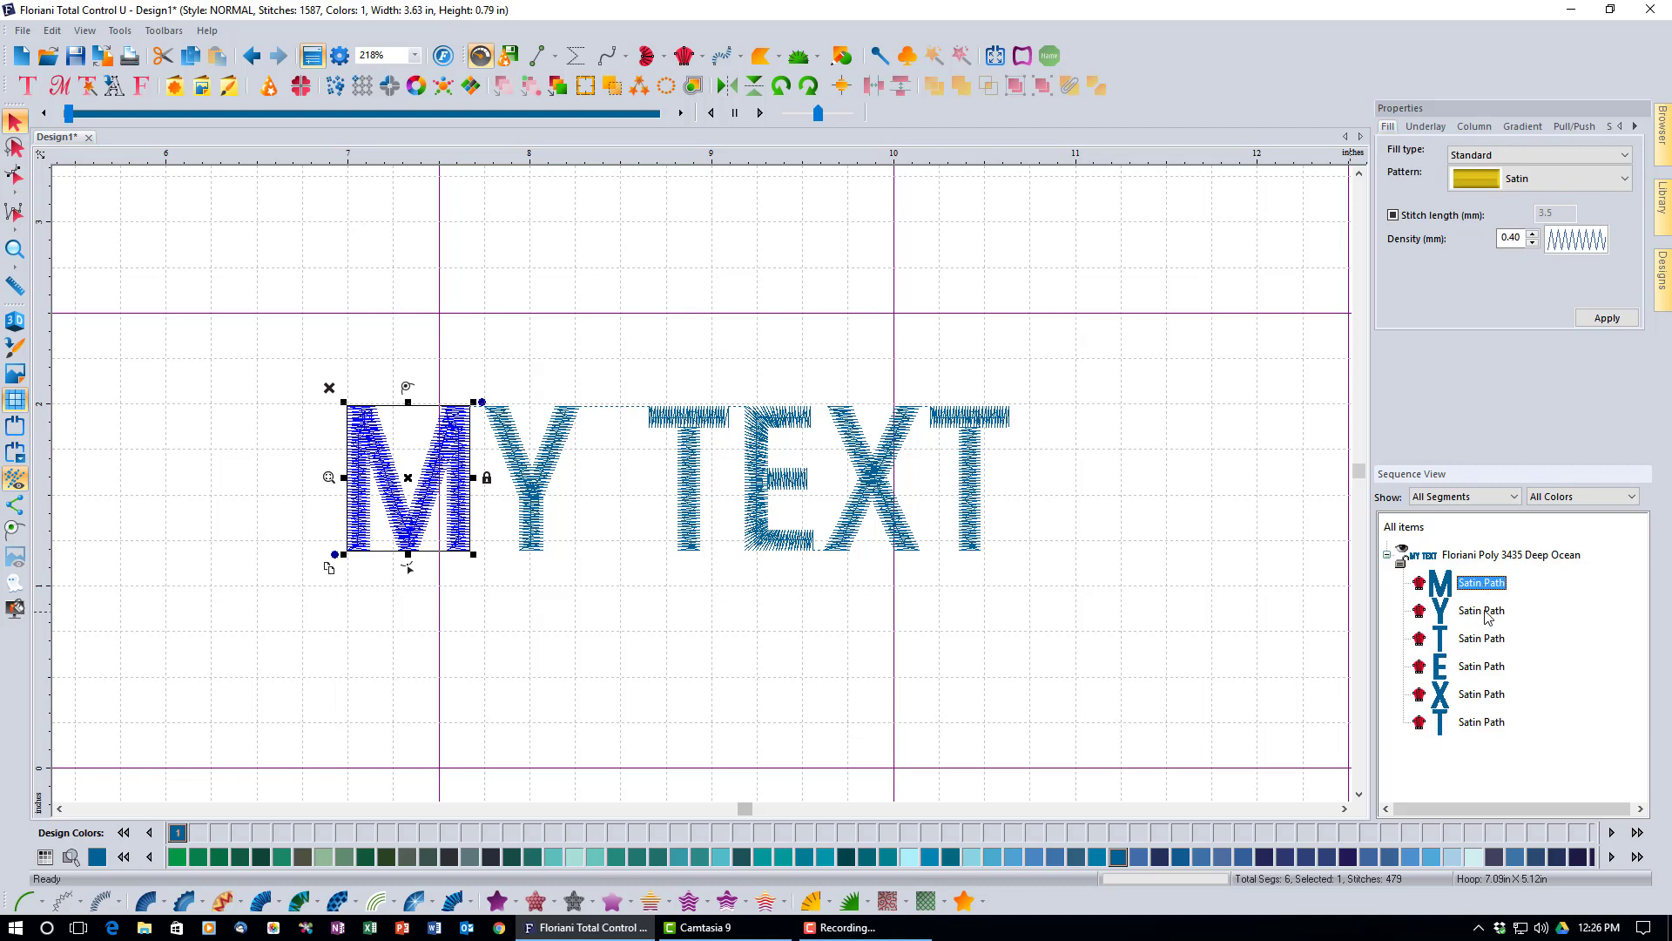
click(1487, 612)
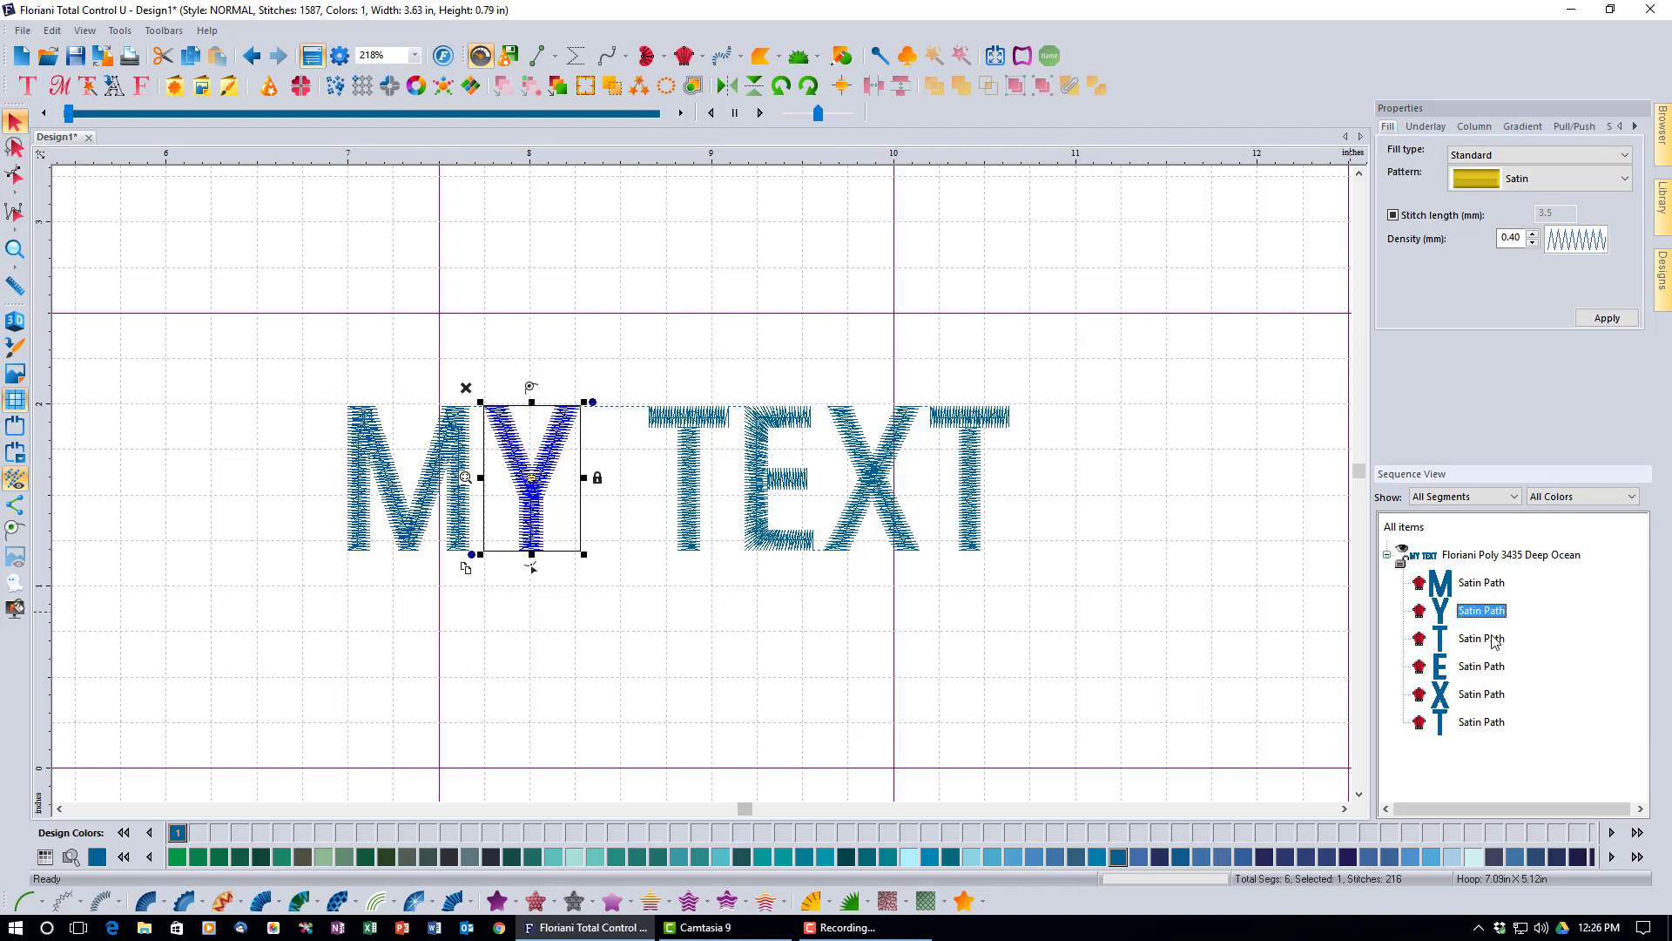
click(1492, 639)
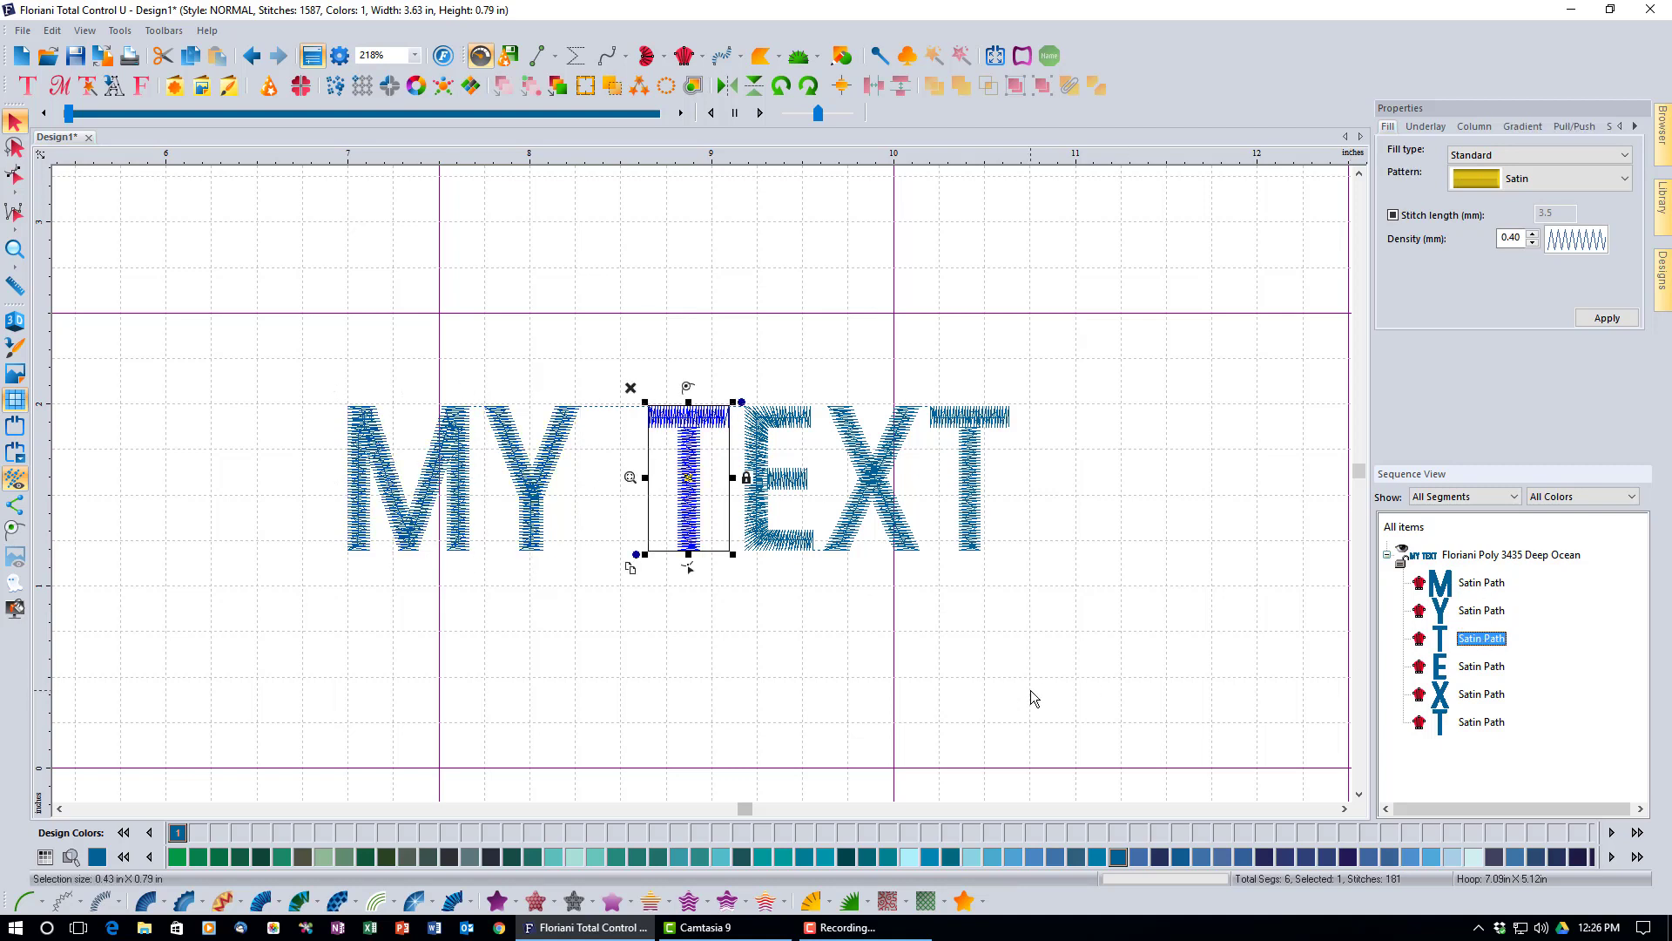